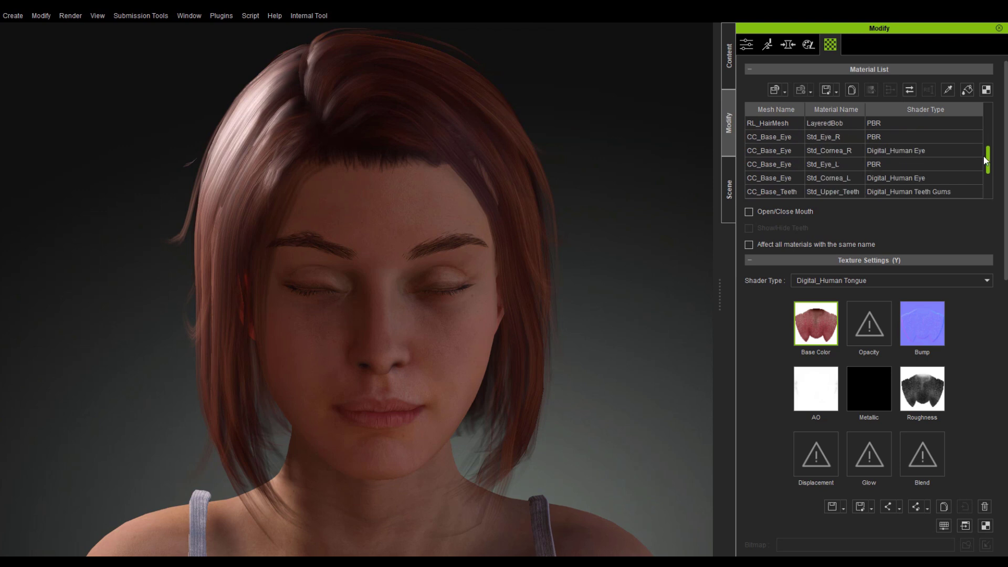
Select the bob hair mesh and convert its object shader to Digital_Human Hair.
{"action": "left_click_drag", "start_coordinate": [984, 171], "coordinate": [978, 183]}
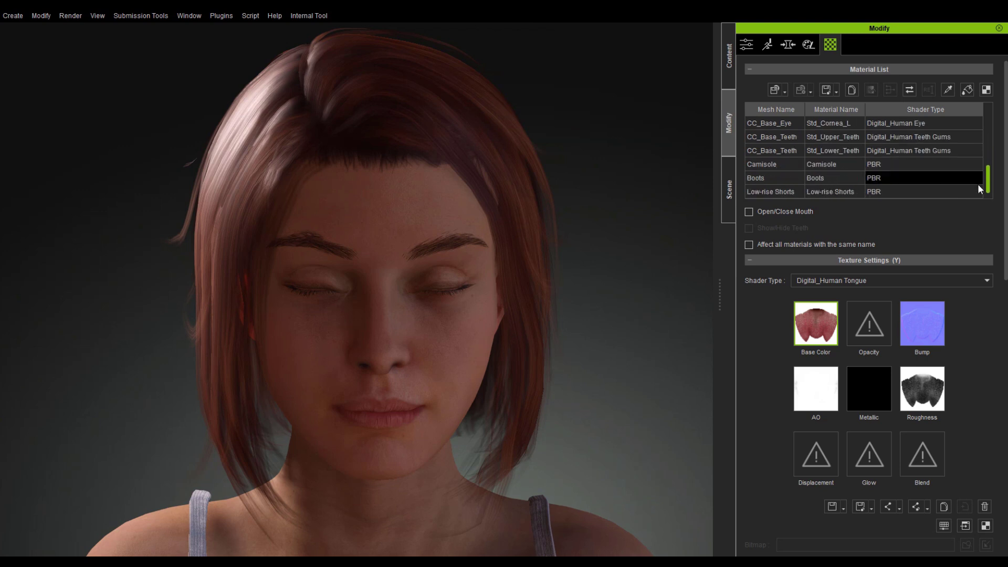
{"action": "left_click", "coordinate": [322, 115]}
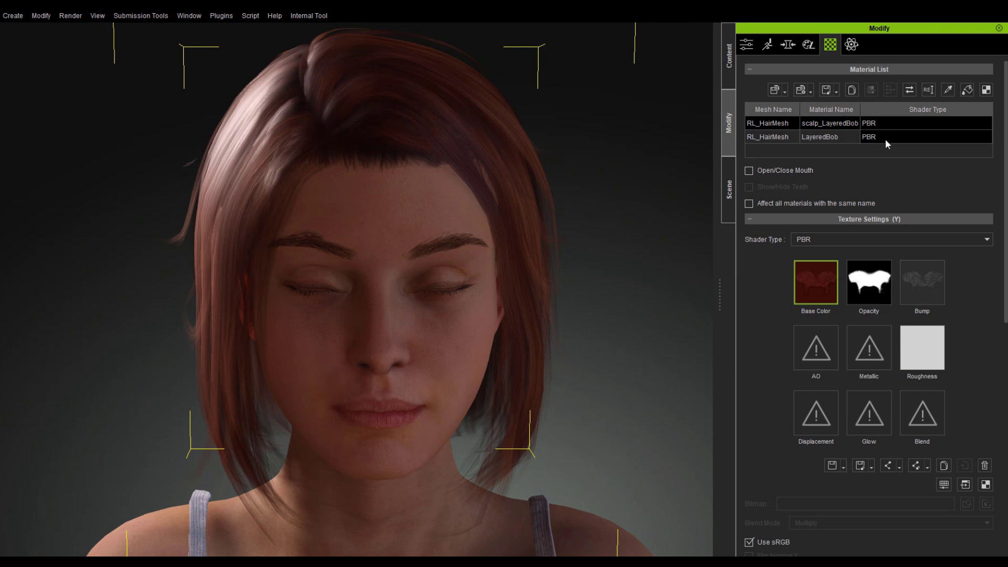
{"action": "left_click", "coordinate": [836, 241]}
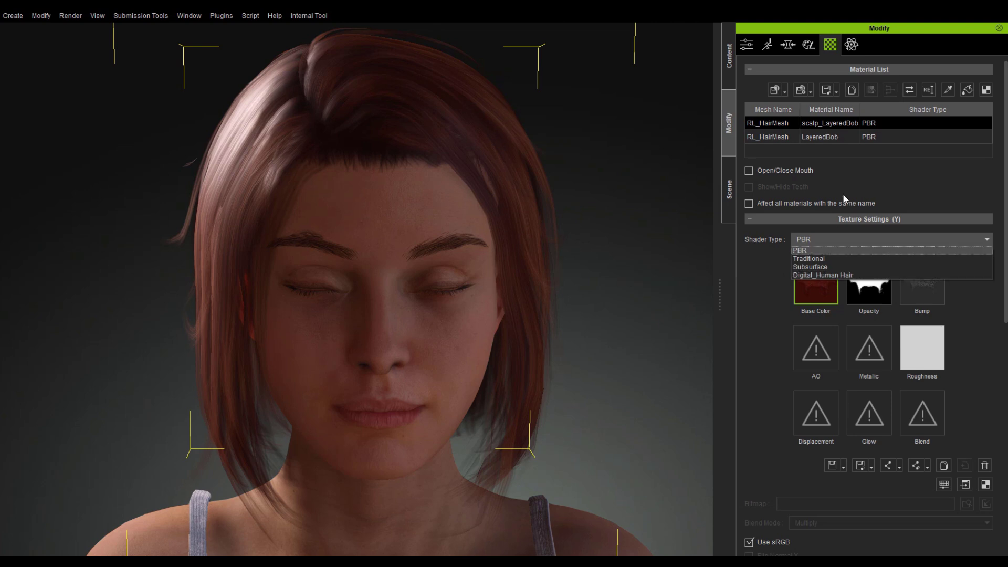
{"action": "left_click", "coordinate": [927, 61]}
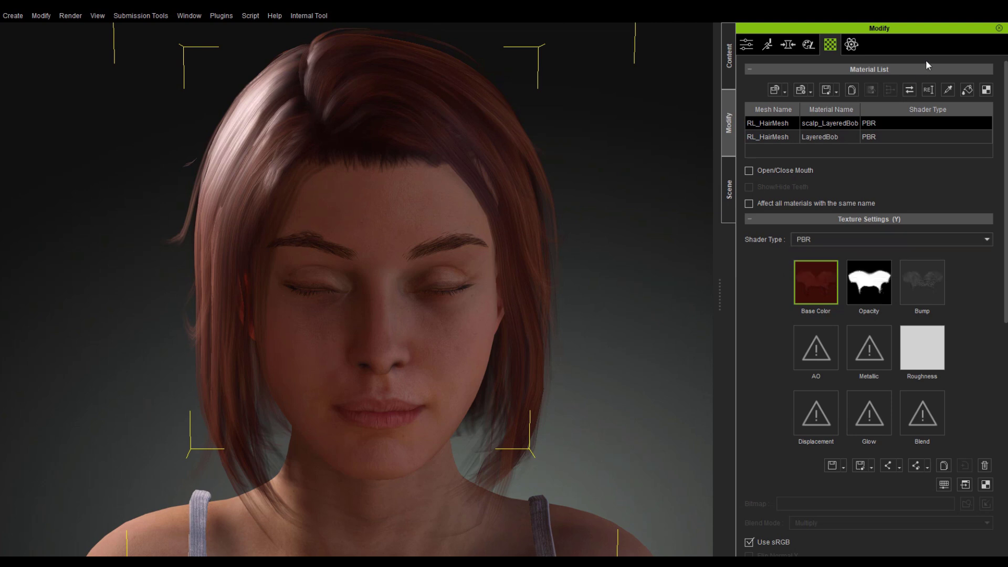
{"action": "left_click", "coordinate": [909, 90]}
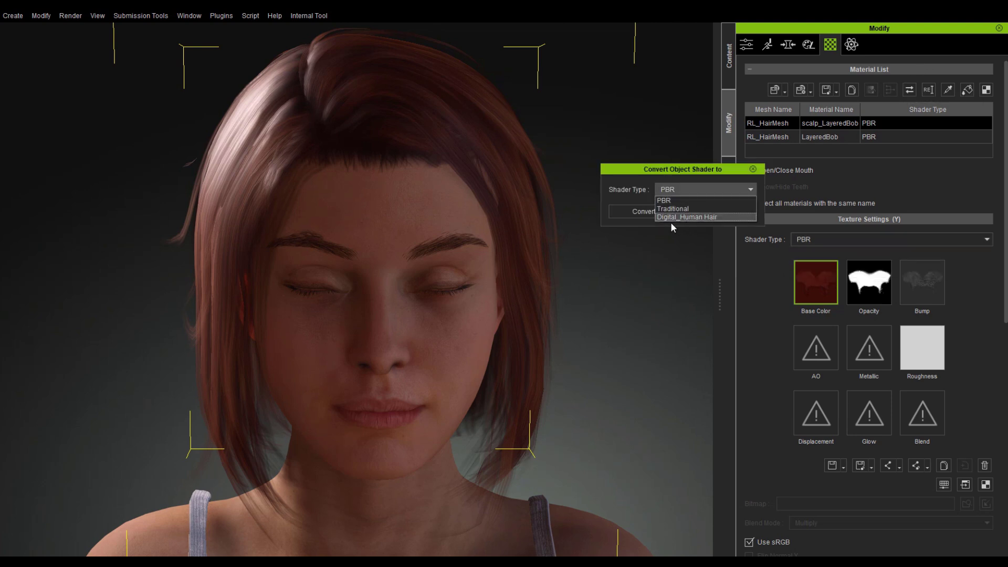
{"action": "left_click", "coordinate": [644, 213]}
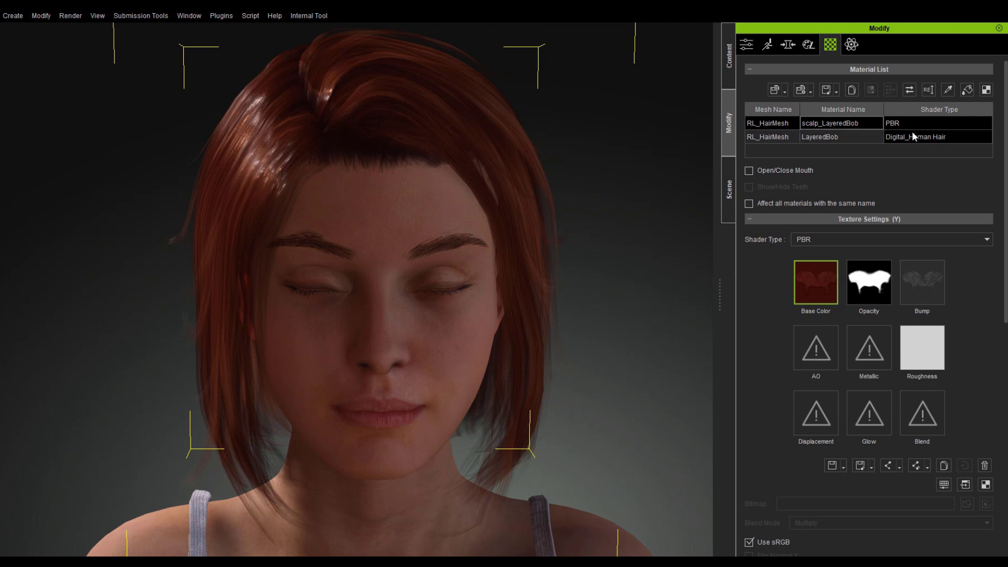
Select the LayeredBob material and examine the hair's shading from the back, side and front.
{"action": "left_click", "coordinate": [913, 135]}
{"action": "right_click_drag", "start_coordinate": [267, 185], "coordinate": [885, 241]}
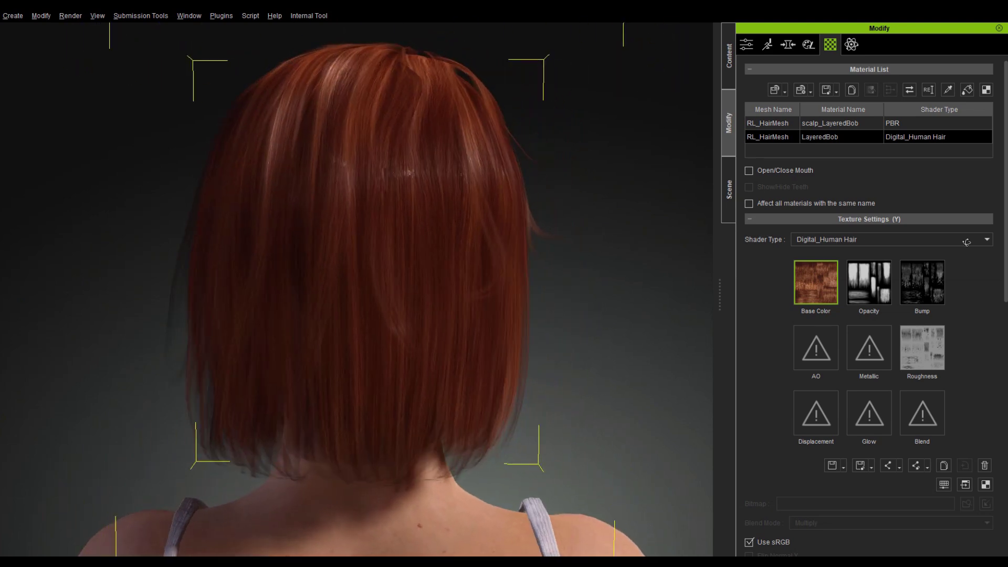
{"action": "right_click_drag", "start_coordinate": [245, 240], "coordinate": [780, 261]}
{"action": "right_click_drag", "start_coordinate": [326, 265], "coordinate": [627, 267]}
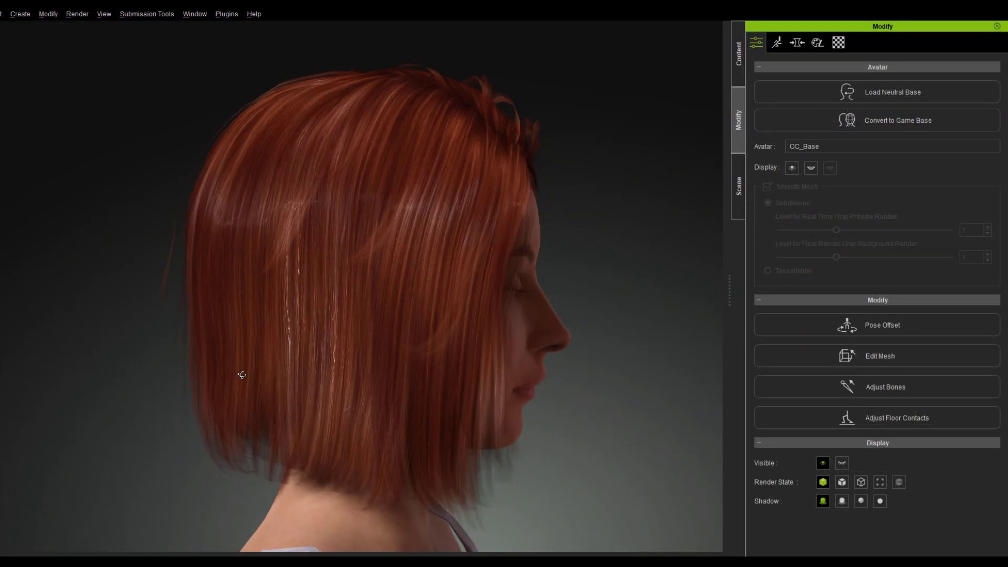
{"action": "right_click_drag", "start_coordinate": [242, 375], "coordinate": [1007, 394]}
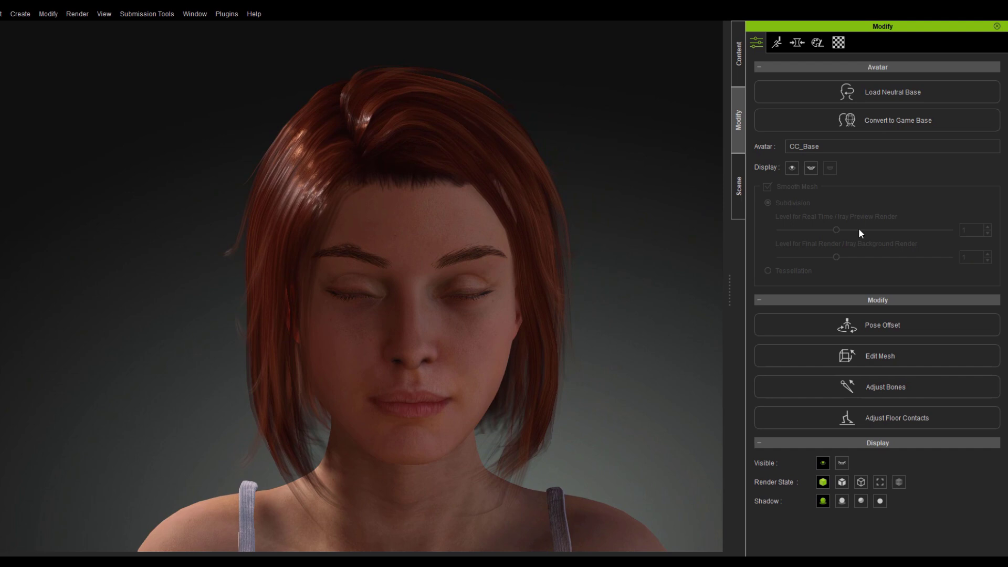
Lower the Hair Roughness Map Strength of the bob's LayeredBob material to 0.200.
{"action": "left_click", "coordinate": [454, 153]}
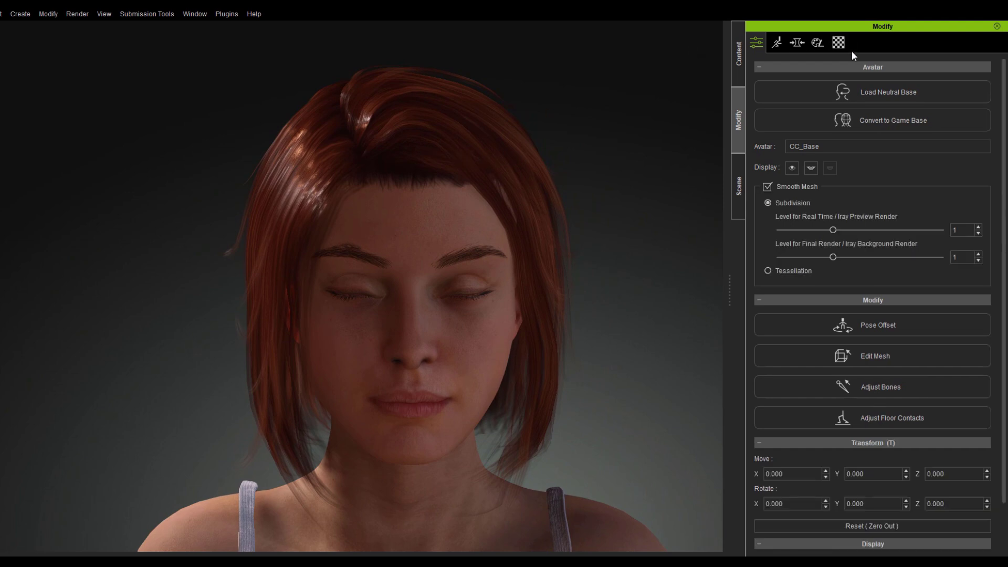
{"action": "left_click", "coordinate": [839, 43]}
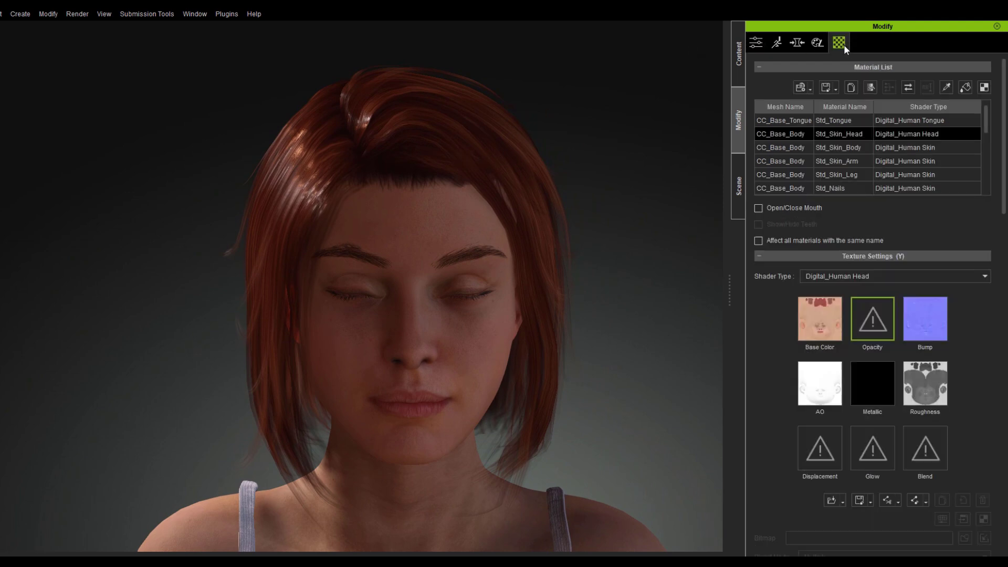
{"action": "left_click", "coordinate": [423, 139]}
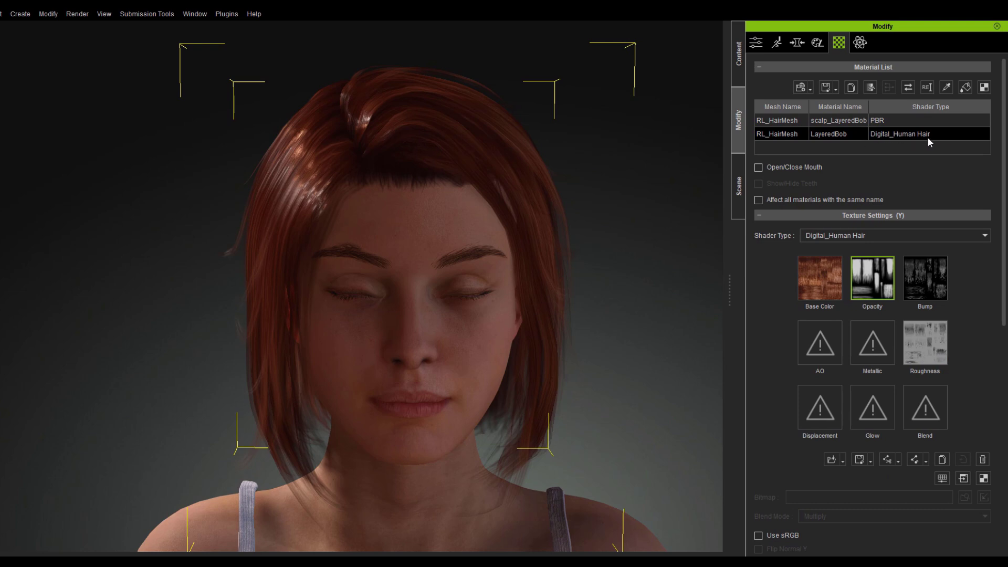
{"action": "right_click_drag", "start_coordinate": [158, 336], "coordinate": [274, 359]}
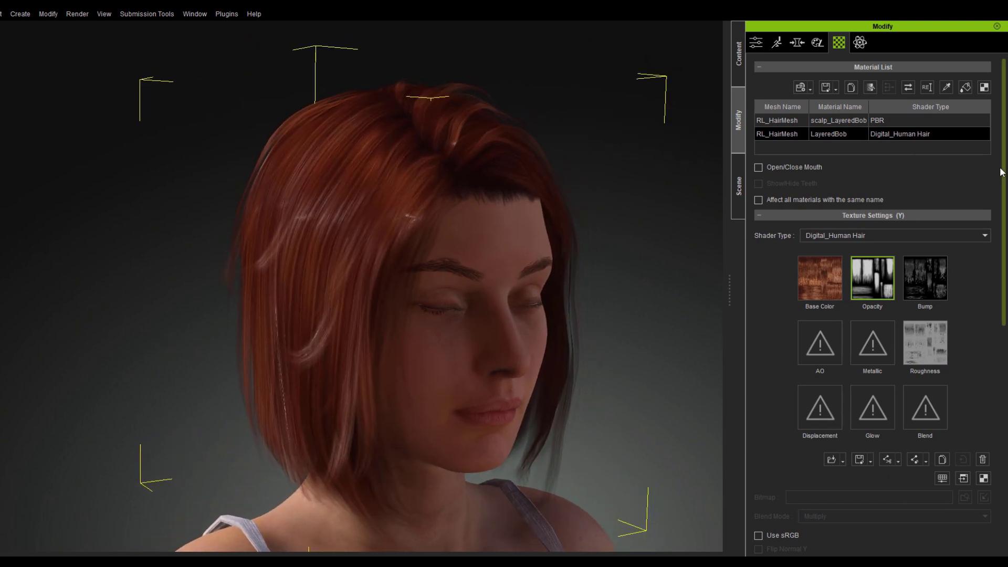
{"action": "left_click_drag", "start_coordinate": [1004, 153], "coordinate": [1004, 366]}
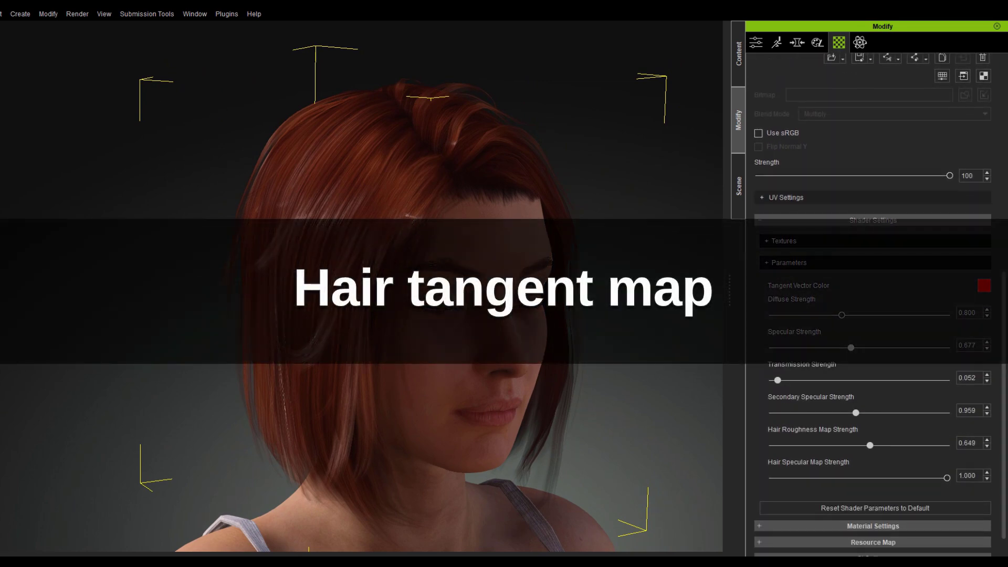
{"action": "left_click_drag", "start_coordinate": [872, 446], "coordinate": [780, 449]}
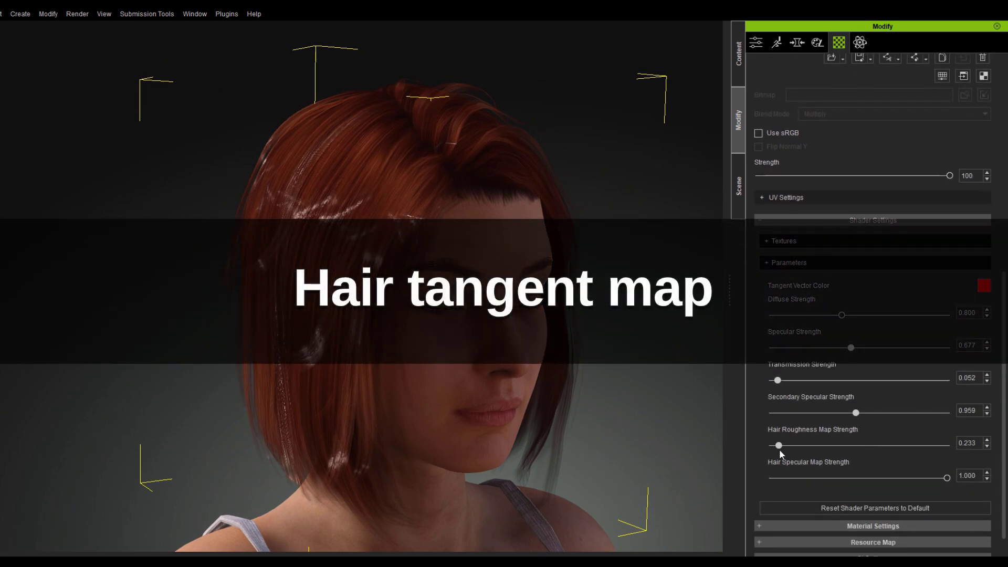
Examine the highlight artifacts along the side of the hair from several angles.
{"action": "right_click_drag", "start_coordinate": [442, 336], "coordinate": [624, 341], "text": "alt"}
{"action": "right_click_drag", "start_coordinate": [515, 306], "coordinate": [527, 223]}
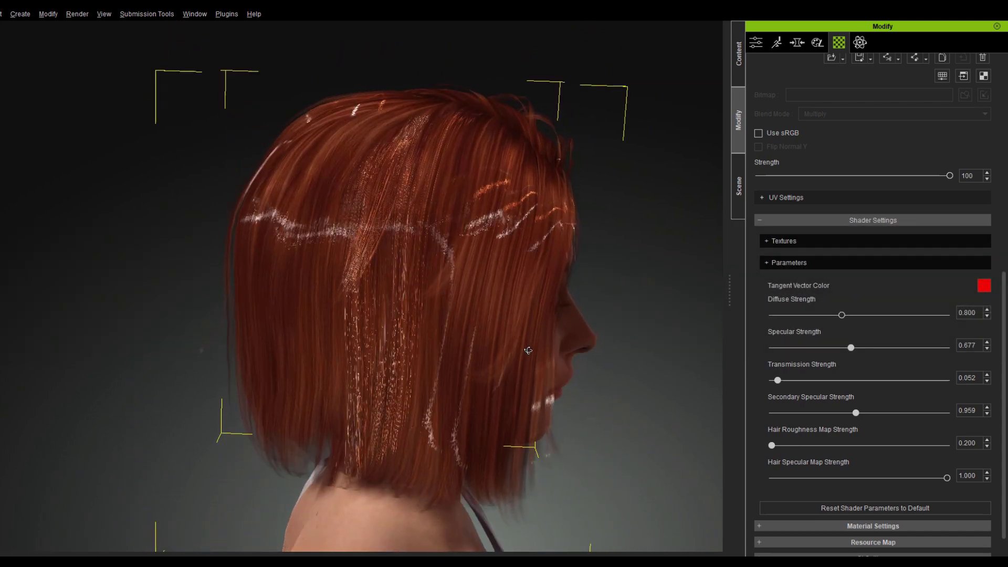
{"action": "right_click_drag", "start_coordinate": [523, 406], "coordinate": [701, 182]}
{"action": "right_click_drag", "start_coordinate": [465, 303], "coordinate": [481, 293]}
{"action": "right_click_drag", "start_coordinate": [184, 357], "coordinate": [397, 339]}
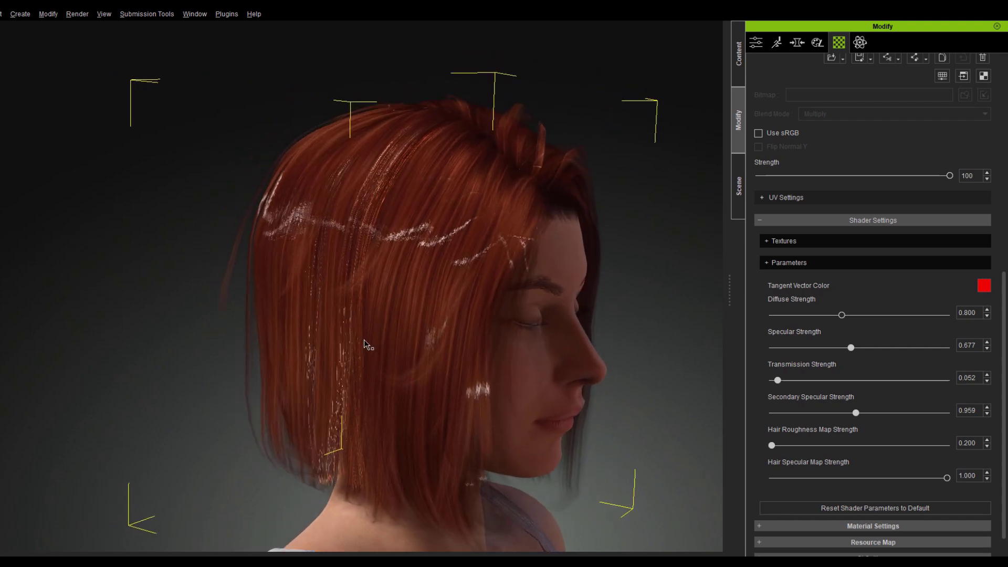
Load HottestHair_Bob_tangent.png as LayeredBob's Base Color texture and inspect the red and green strand areas.
{"action": "scroll", "coordinate": [970, 126], "scroll_direction": "up", "scroll_amount": 6}
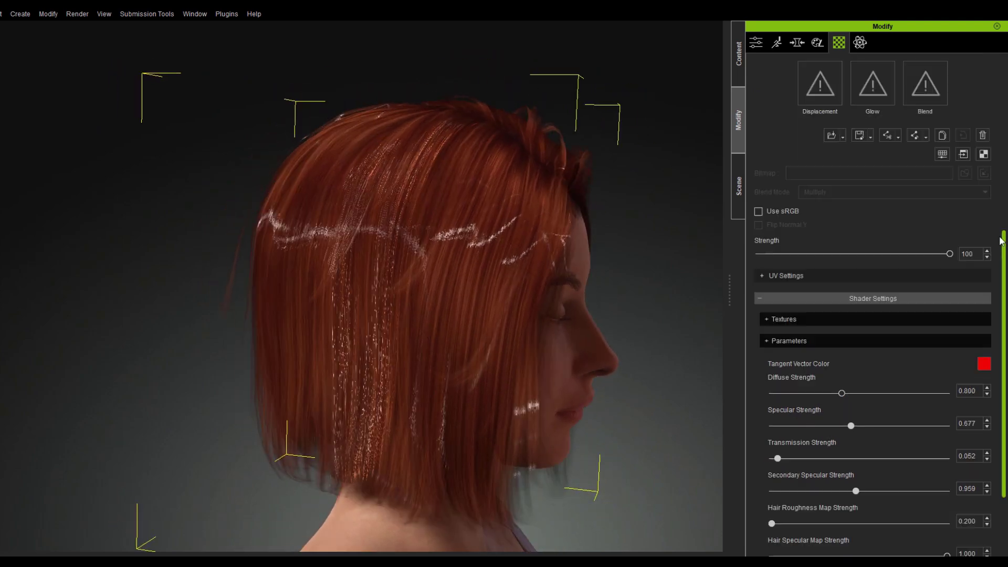
{"action": "mouse_move", "coordinate": [832, 205]}
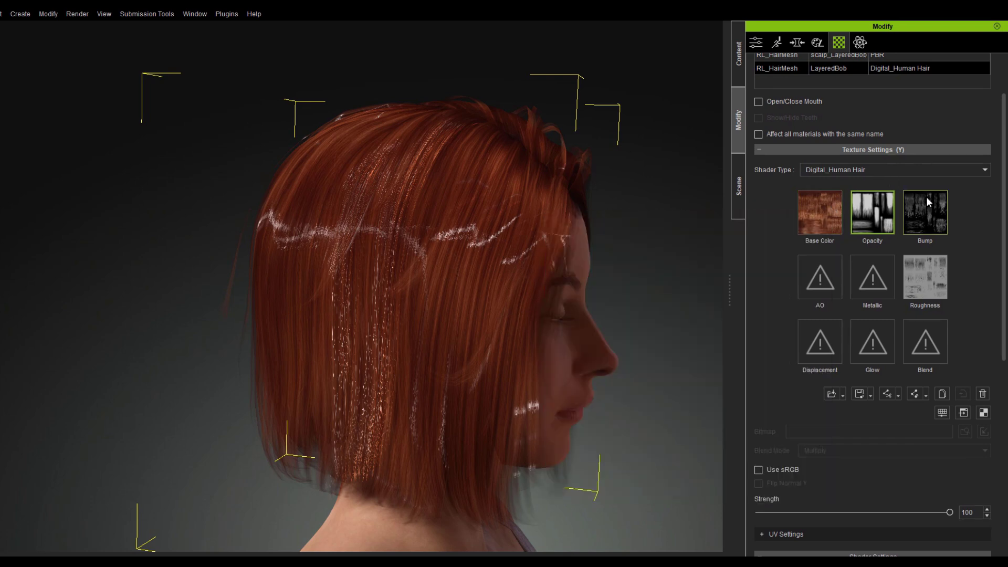
{"action": "mouse_move", "coordinate": [927, 202]}
{"action": "key", "text": "alt+Tab"}
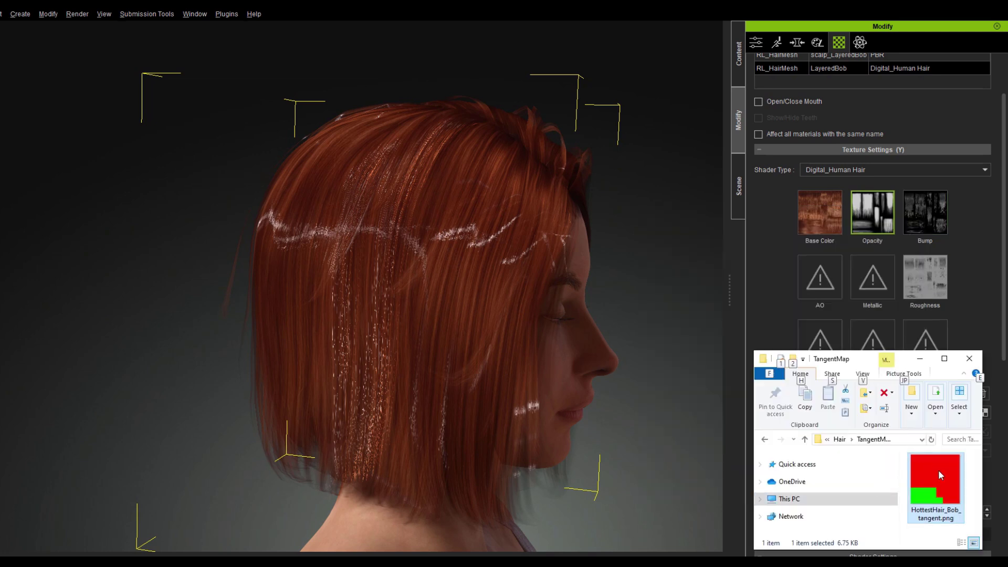
{"action": "left_click_drag", "start_coordinate": [825, 210], "coordinate": [824, 210]}
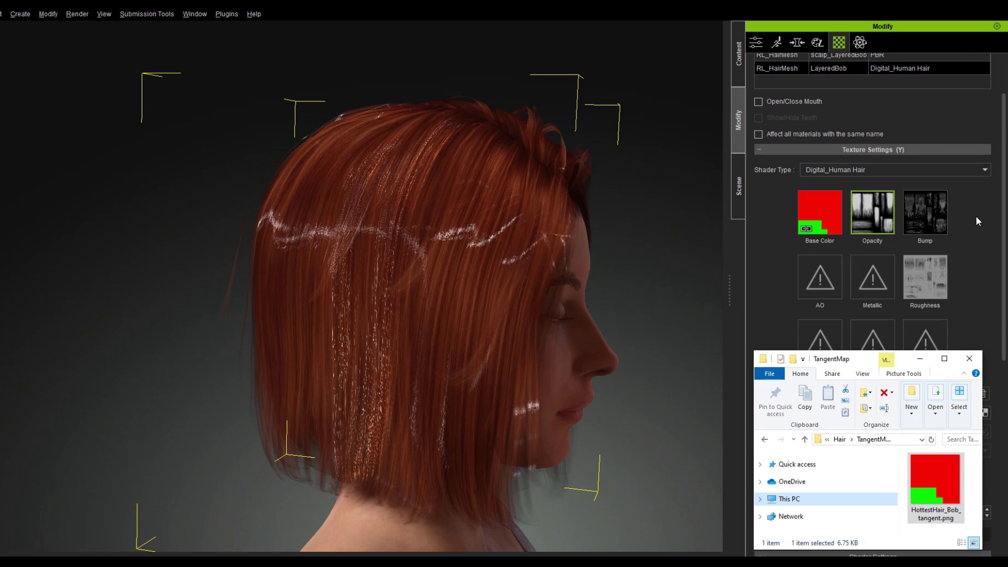
{"action": "left_click_drag", "start_coordinate": [495, 284], "coordinate": [407, 302], "text": "alt"}
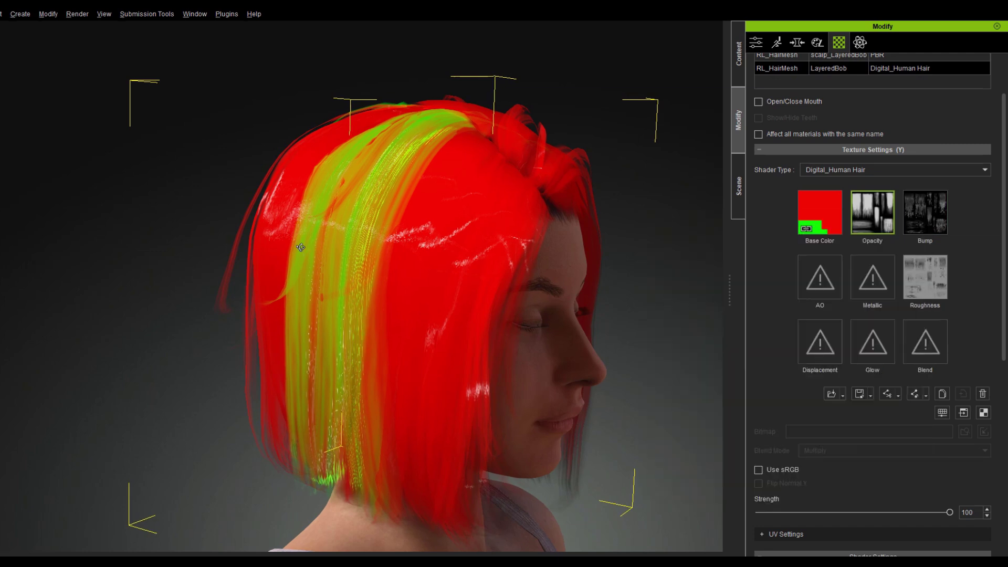
{"action": "right_click_drag", "start_coordinate": [300, 247], "coordinate": [448, 430]}
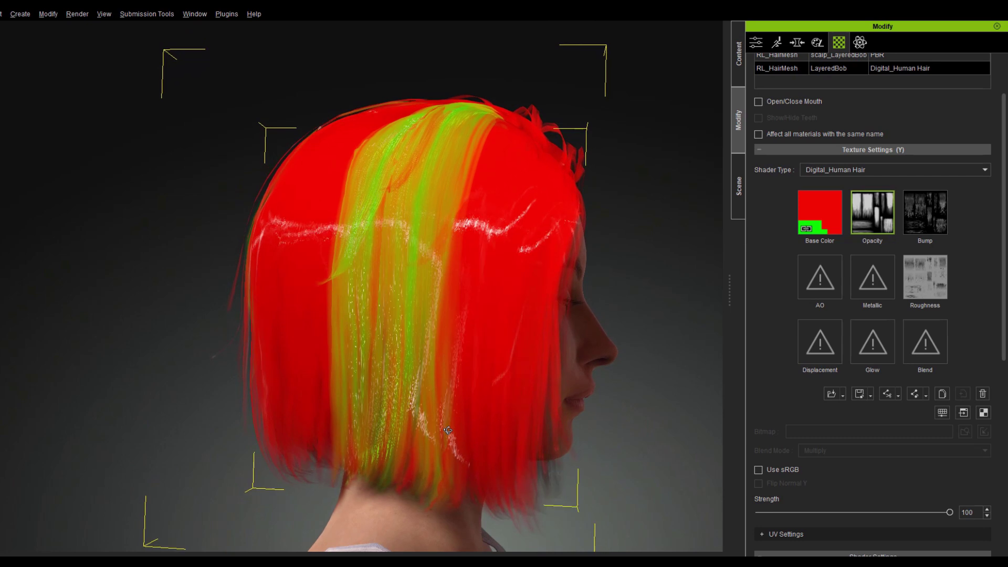
Load HottestHair_Bob_tangent.png as the Hair Tangent Map and check the highlights across the hair up close.
{"action": "scroll", "coordinate": [866, 236], "scroll_direction": "down", "scroll_amount": 8}
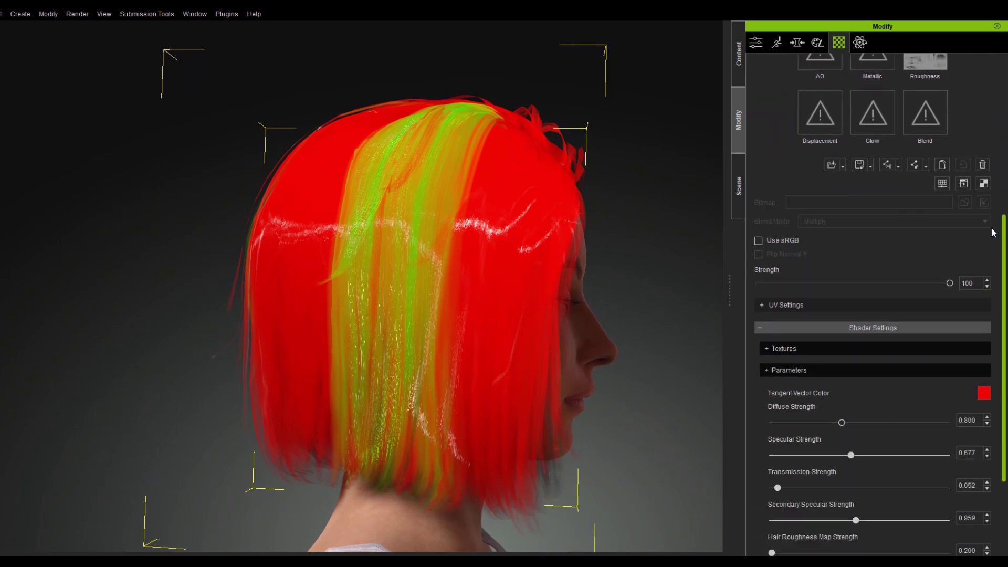
{"action": "left_click", "coordinate": [867, 283]}
{"action": "scroll", "coordinate": [1003, 243], "scroll_direction": "down", "scroll_amount": 3}
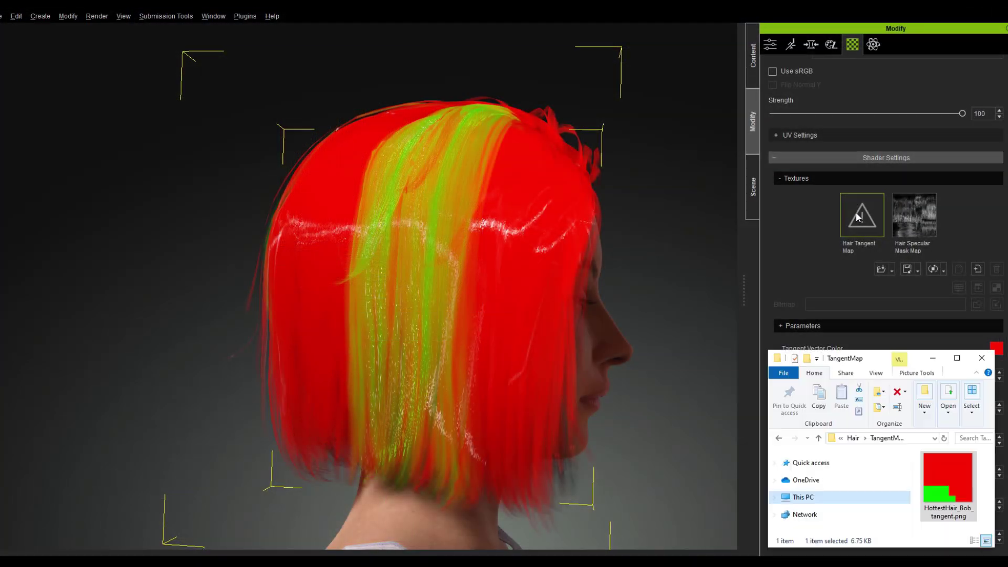
{"action": "left_click_drag", "start_coordinate": [866, 224], "coordinate": [866, 224]}
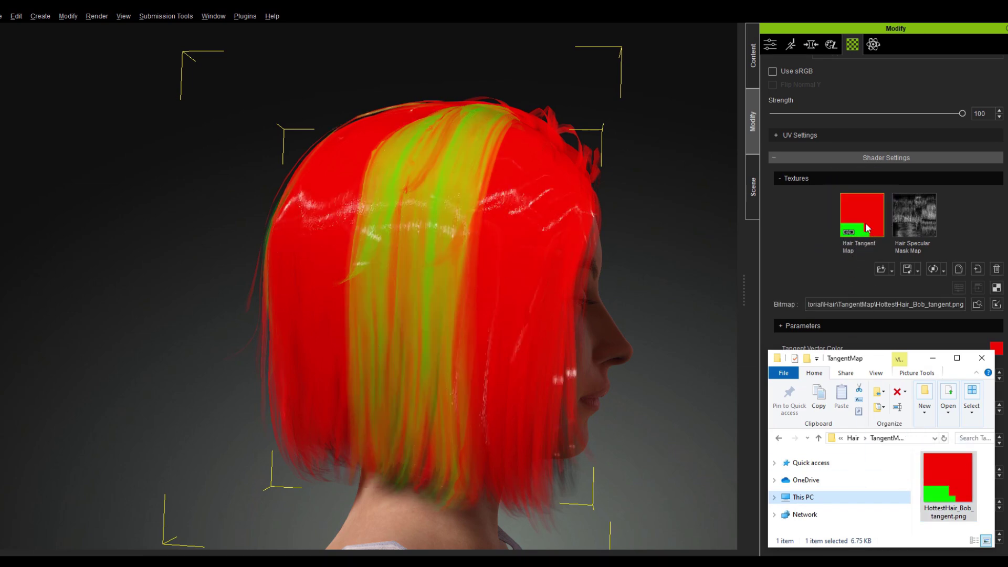
{"action": "right_click_drag", "start_coordinate": [467, 381], "coordinate": [504, 357]}
{"action": "scroll", "coordinate": [513, 322], "scroll_direction": "up", "scroll_amount": 3}
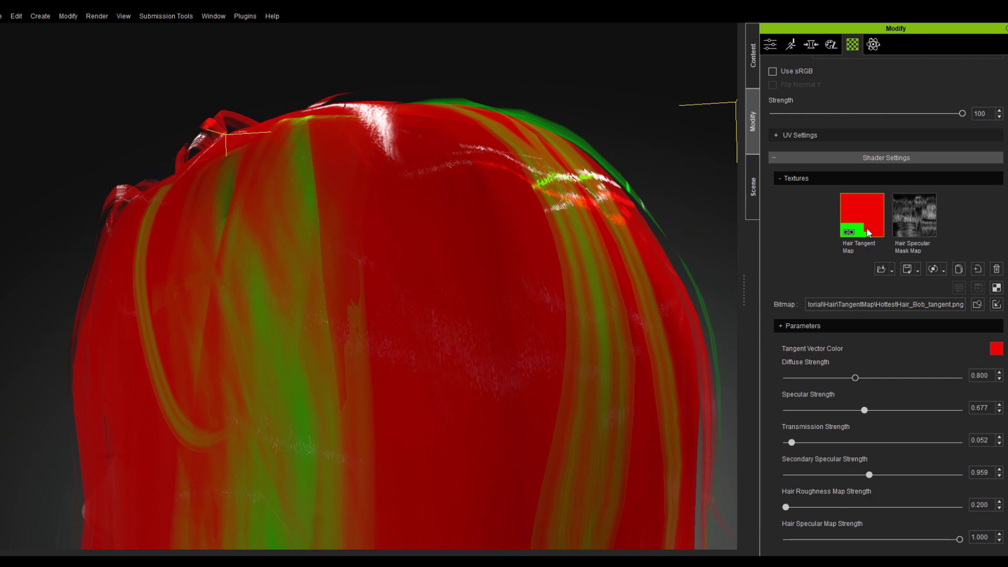
Remove the Hair Tangent Map to compare the highlights without it, and undo the removal.
{"action": "left_click", "coordinate": [997, 269]}
{"action": "right_click_drag", "start_coordinate": [615, 322], "coordinate": [630, 392]}
{"action": "key", "text": "ctrl+z"}
{"action": "scroll", "coordinate": [572, 356], "scroll_direction": "down", "scroll_amount": 10}
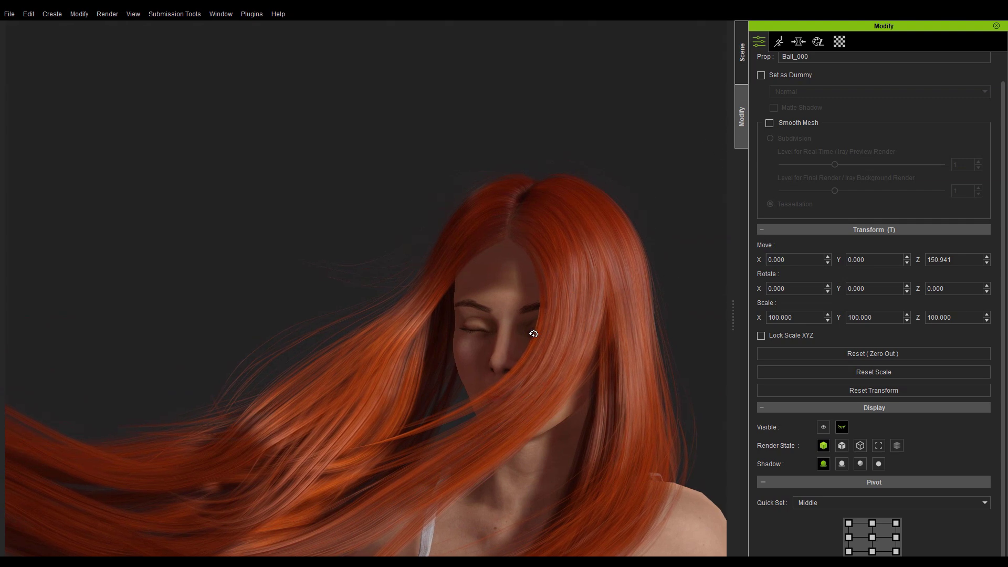
Rotate the Ball_000 prop about Z to preview the lighting on the long hair, and set its Z rotation to 0.
{"action": "mouse_move", "coordinate": [533, 353]}
{"action": "left_mouse_down"}
{"action": "mouse_move", "coordinate": [519, 355]}
{"action": "mouse_move", "coordinate": [545, 363]}
{"action": "mouse_move", "coordinate": [519, 363]}
{"action": "mouse_move", "coordinate": [536, 368]}
{"action": "left_mouse_up"}
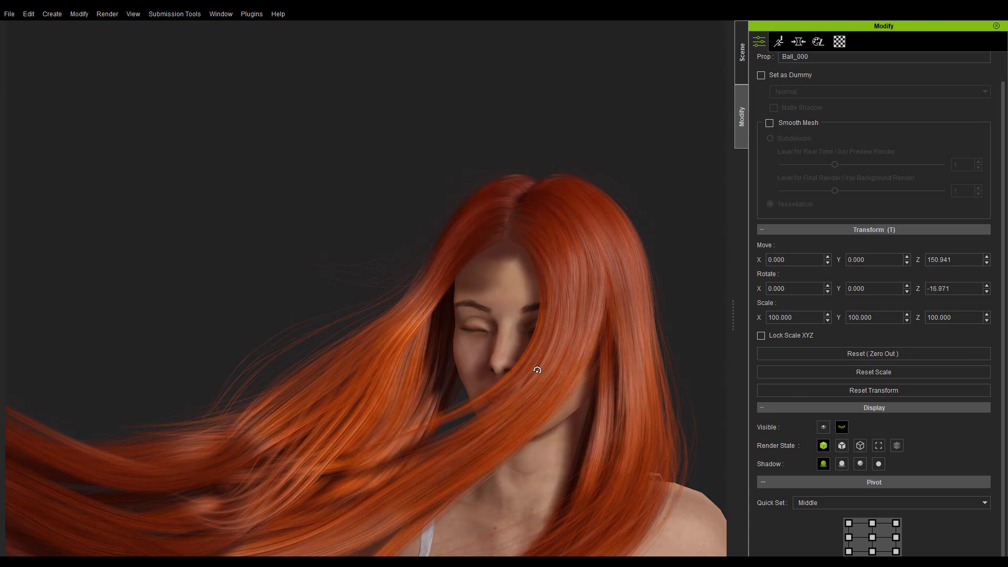
{"action": "left_click_drag", "start_coordinate": [958, 290], "coordinate": [881, 289]}
{"action": "type", "text": "0"}
{"action": "key", "text": "Return"}
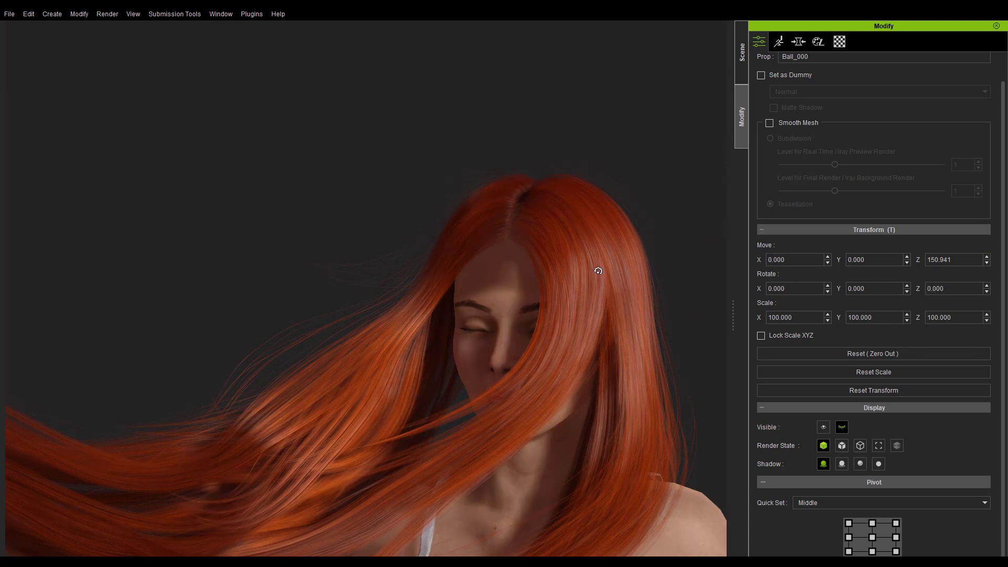
Select the long hair and its materials Bangs2 through Front2 to view their shader parameters.
{"action": "left_click", "coordinate": [599, 270]}
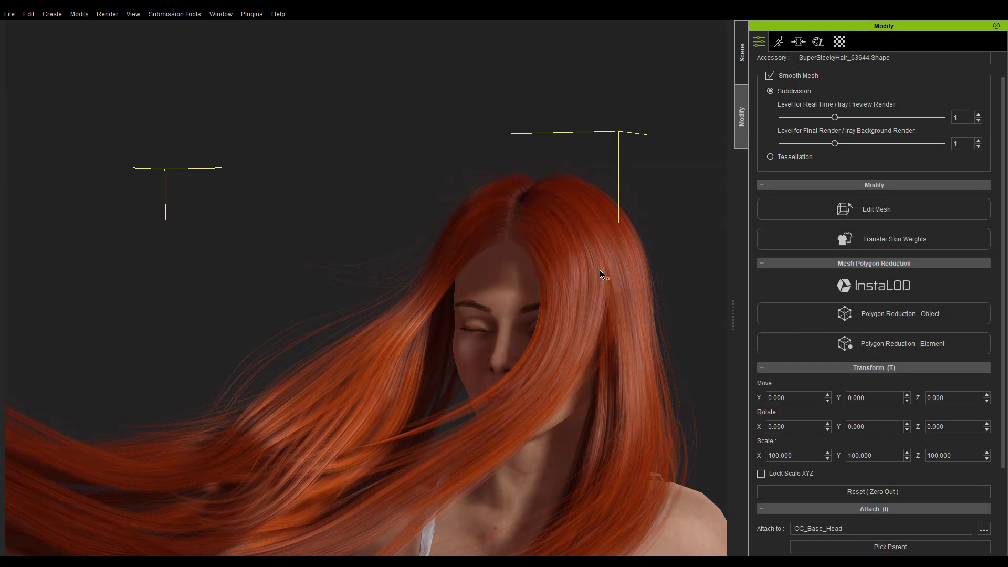
{"action": "left_click", "coordinate": [840, 42]}
{"action": "left_click", "coordinate": [846, 209], "text": "shift"}
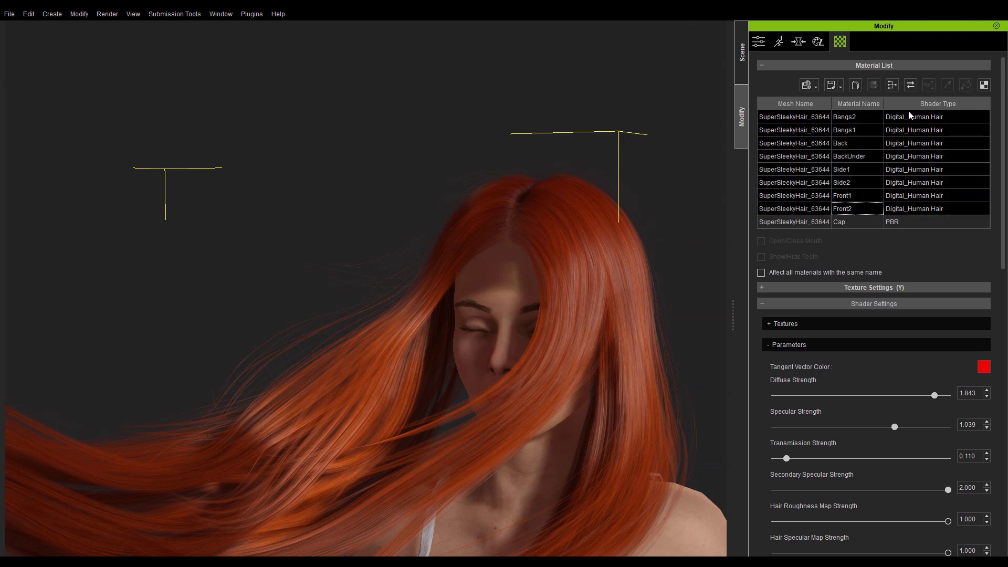
View the texture settings of the Cap material and those of the Bangs2 through Front2 materials.
{"action": "left_click", "coordinate": [850, 225]}
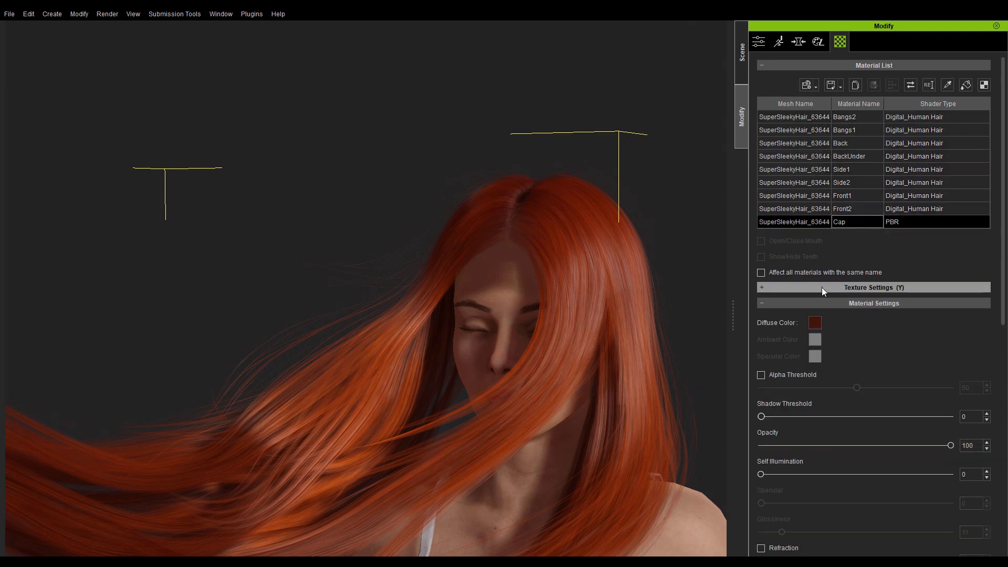
{"action": "left_click", "coordinate": [822, 288]}
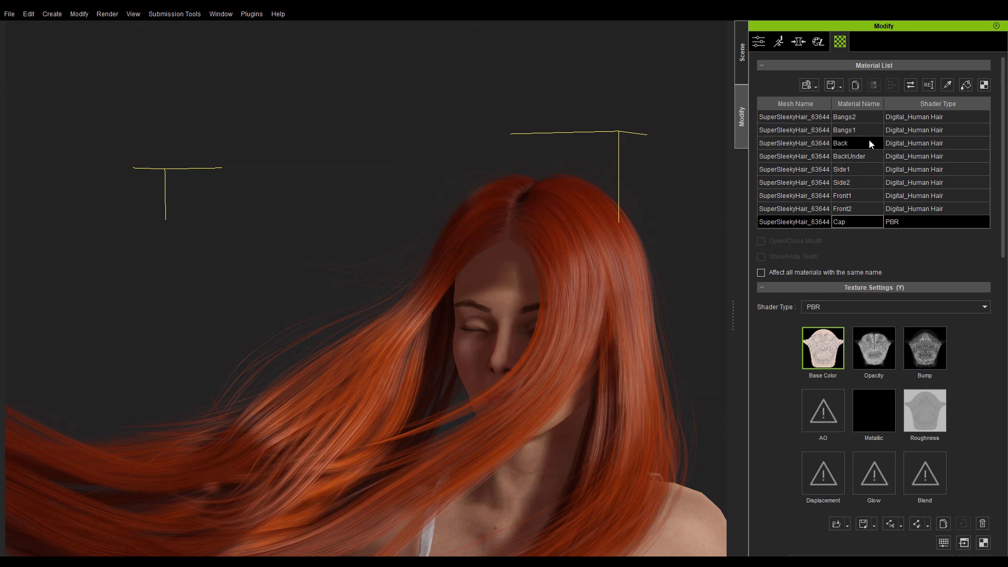
{"action": "left_click", "coordinate": [871, 119]}
{"action": "left_click", "coordinate": [865, 209], "text": "shift"}
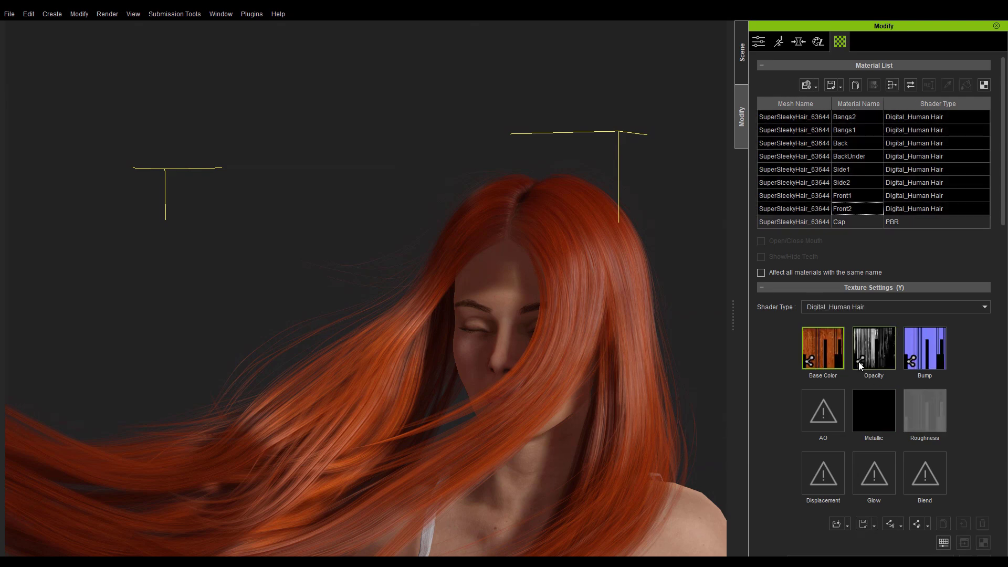
Preview the Opacity and Bump textures and the Hair Specular Mask Map of the Bangs2 through Front2 materials.
{"action": "mouse_move", "coordinate": [863, 364]}
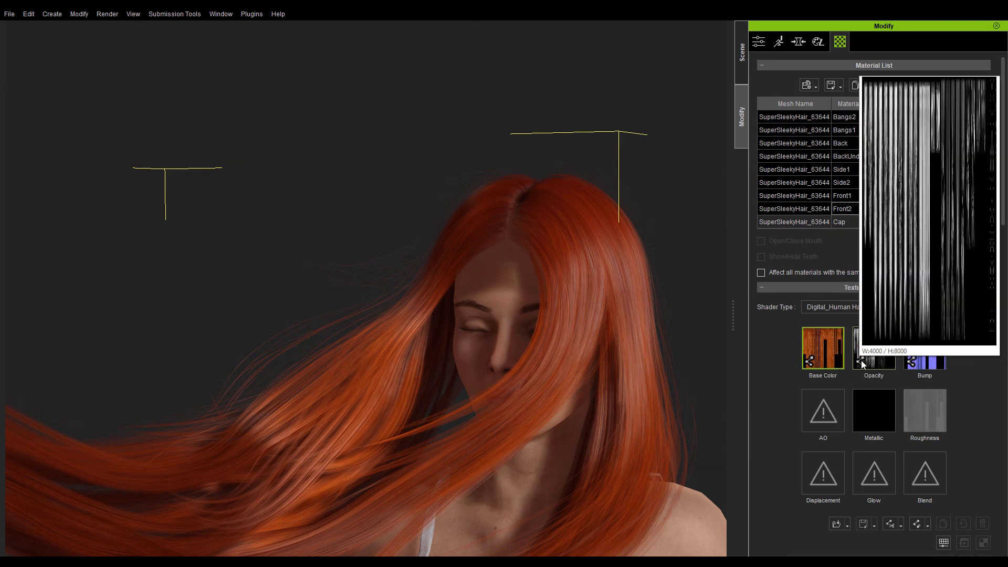
{"action": "mouse_move", "coordinate": [928, 371]}
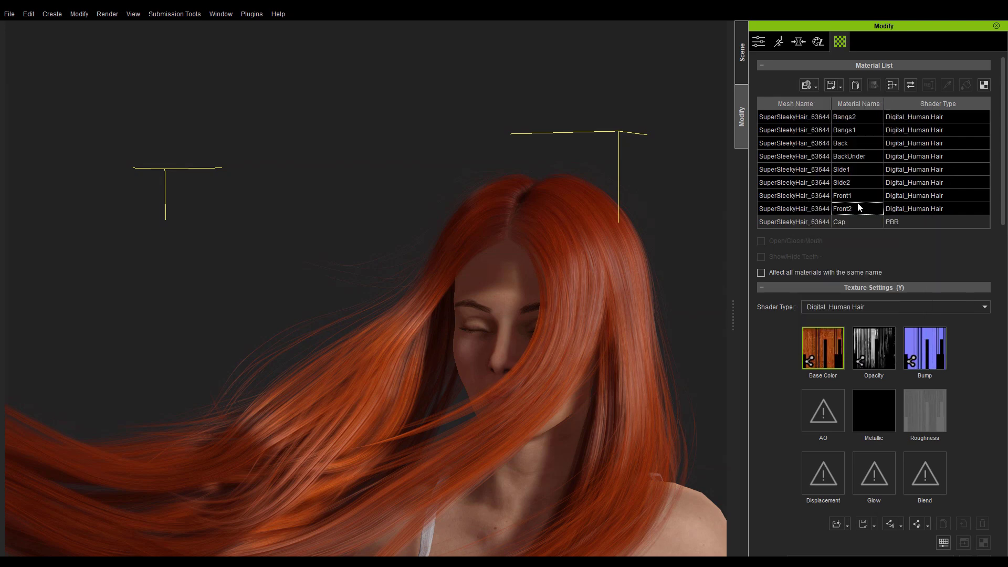
{"action": "left_click", "coordinate": [799, 288]}
{"action": "left_click", "coordinate": [793, 345]}
{"action": "left_click", "coordinate": [799, 326]}
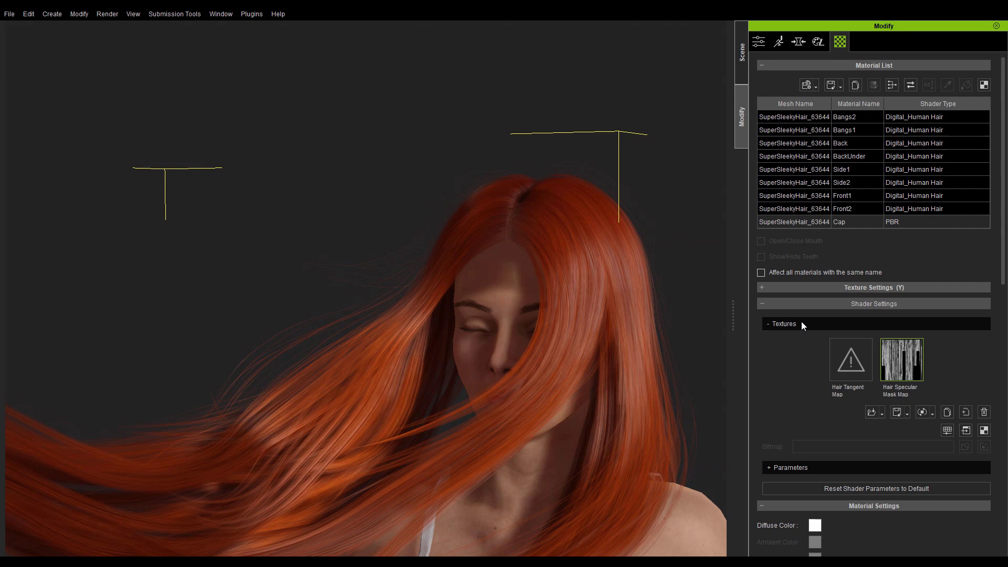
{"action": "mouse_move", "coordinate": [903, 361]}
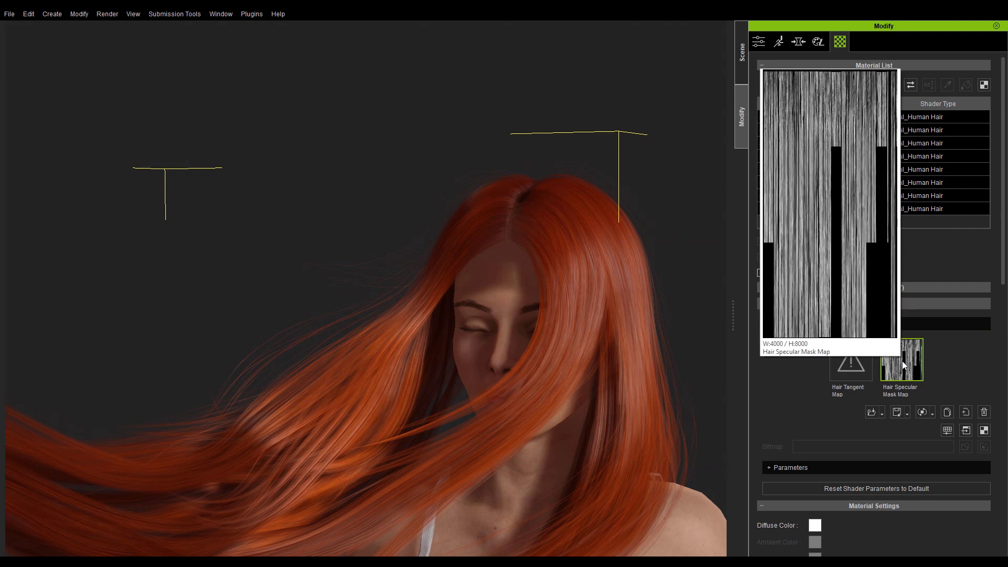
Set the Diffuse Strength of the selected hair materials to 1.640 in the shader parameters.
{"action": "left_click", "coordinate": [829, 466]}
{"action": "left_click", "coordinate": [852, 323]}
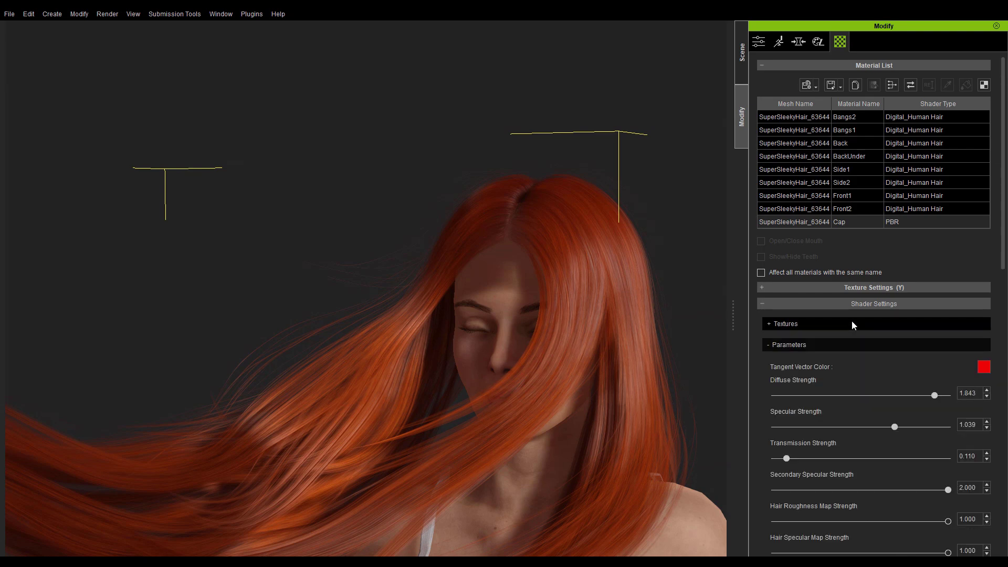
{"action": "mouse_move", "coordinate": [935, 396]}
{"action": "left_mouse_down"}
{"action": "mouse_move", "coordinate": [755, 392]}
{"action": "mouse_move", "coordinate": [955, 390]}
{"action": "mouse_move", "coordinate": [795, 389]}
{"action": "mouse_move", "coordinate": [918, 387]}
{"action": "left_mouse_up"}
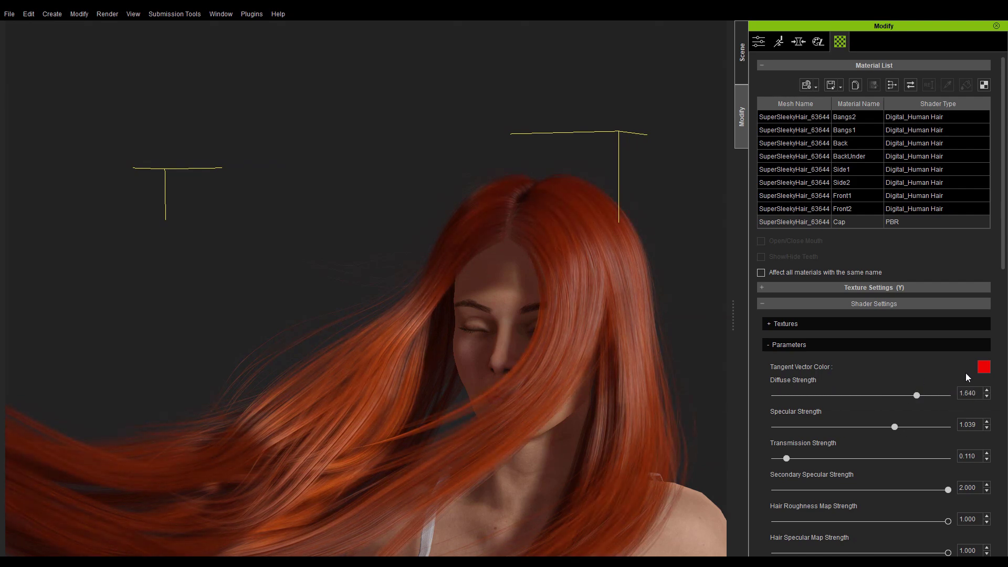
Change the Tangent Vector Color of the selected hair materials to green (#00ff00).
{"action": "left_click", "coordinate": [985, 367]}
{"action": "left_click_drag", "start_coordinate": [575, 185], "coordinate": [876, 221]}
{"action": "left_click", "coordinate": [771, 257]}
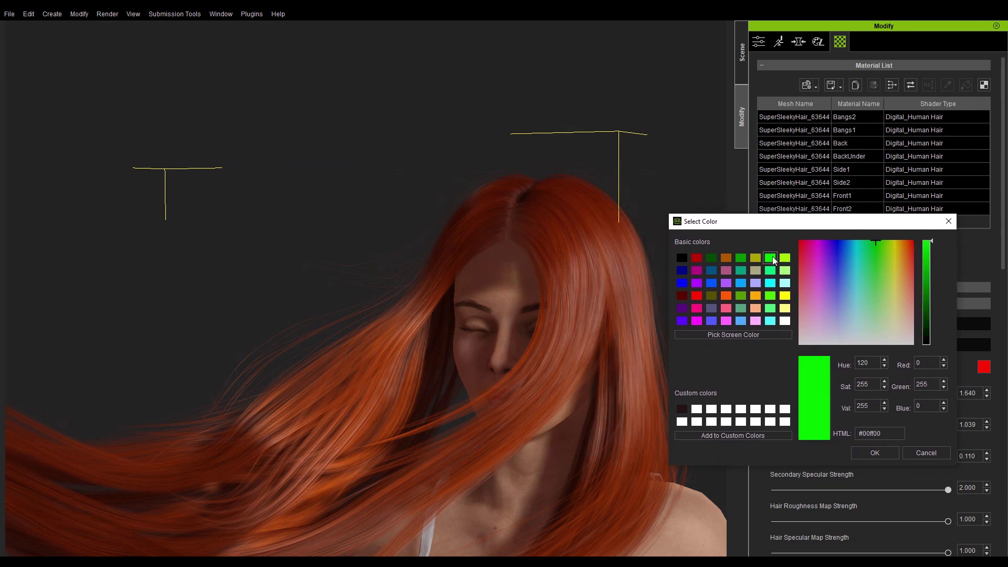
{"action": "left_click", "coordinate": [884, 454]}
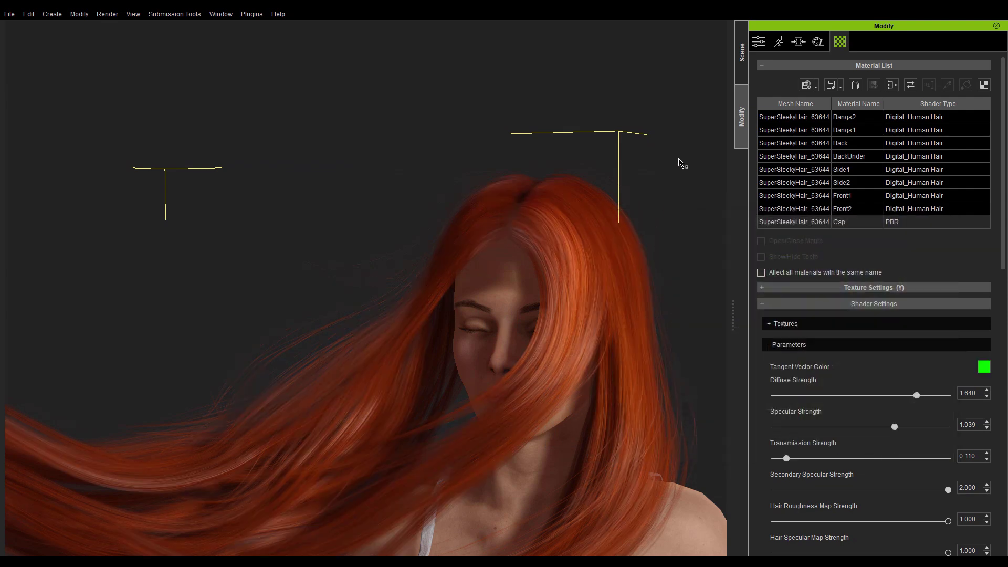
Rotate the Ball_000 prop to preview the highlights on the hair with the green tangent vector color.
{"action": "left_click", "coordinate": [741, 53]}
{"action": "left_click", "coordinate": [801, 185]}
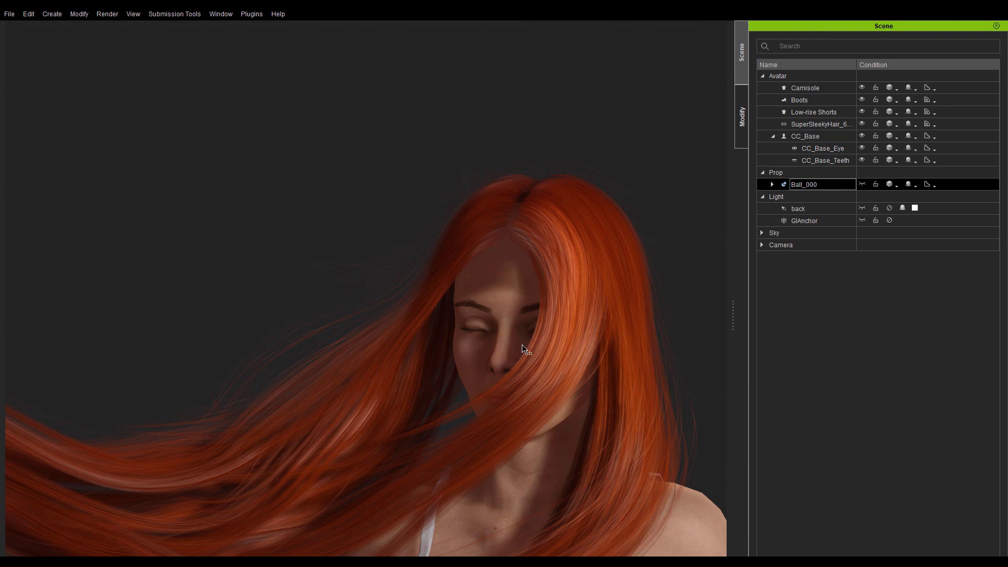
{"action": "key", "text": "F3"}
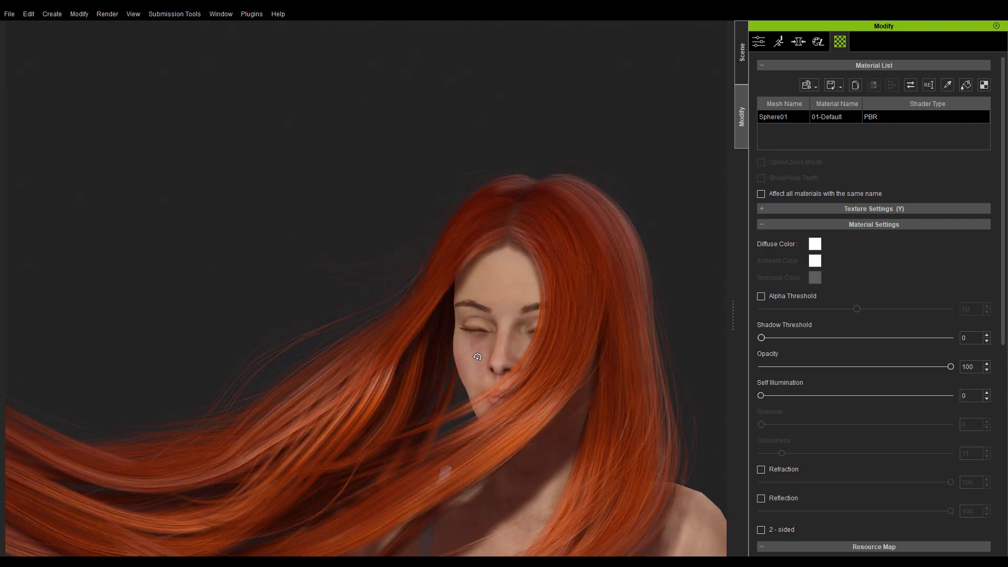
Reselect the hair materials Bangs2 through Front2 and restore their Tangent Vector Color to red (#ff0000).
{"action": "left_click", "coordinate": [586, 215]}
{"action": "left_click", "coordinate": [867, 208], "text": "shift"}
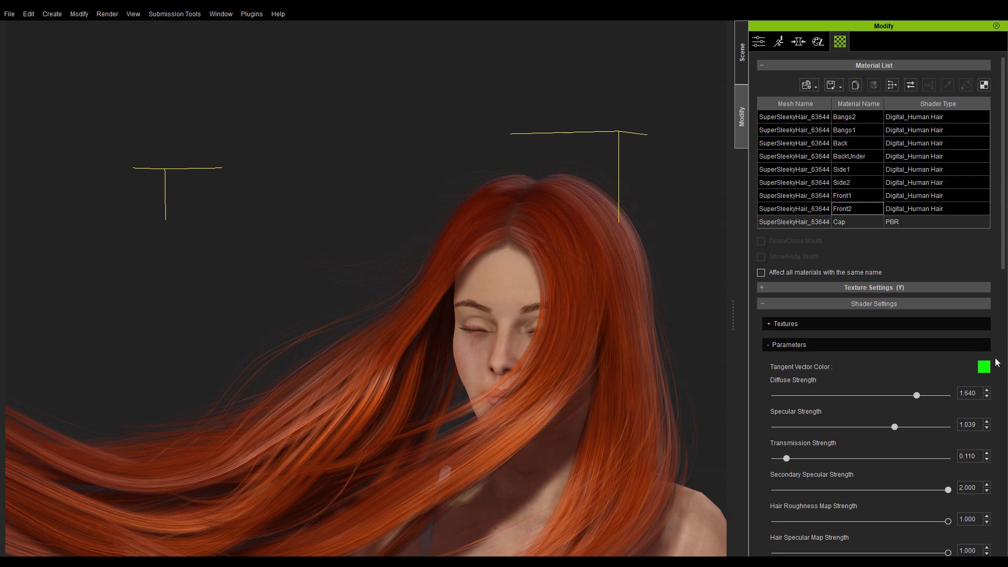
{"action": "left_click", "coordinate": [984, 367]}
{"action": "left_click", "coordinate": [387, 257]}
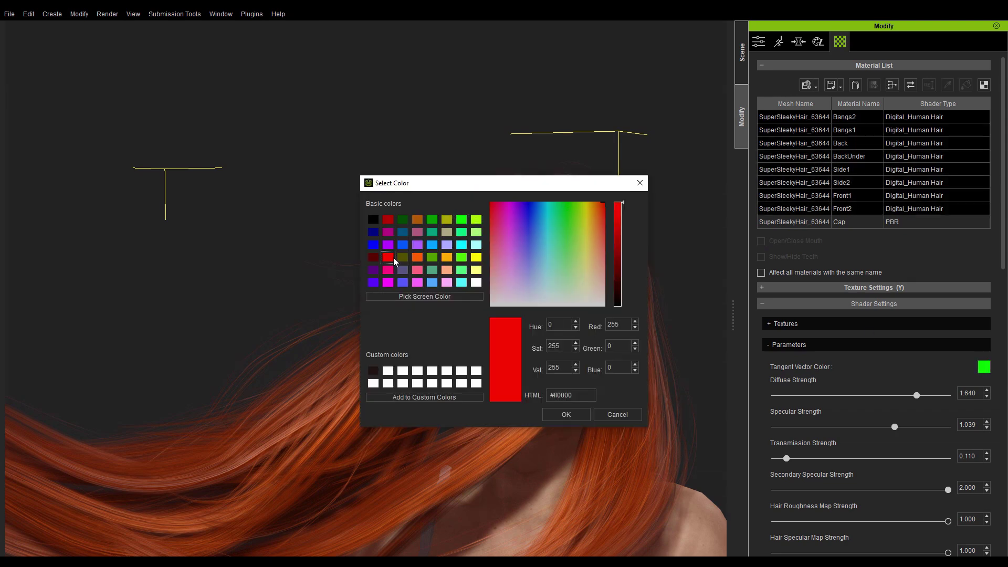
{"action": "left_click", "coordinate": [568, 414]}
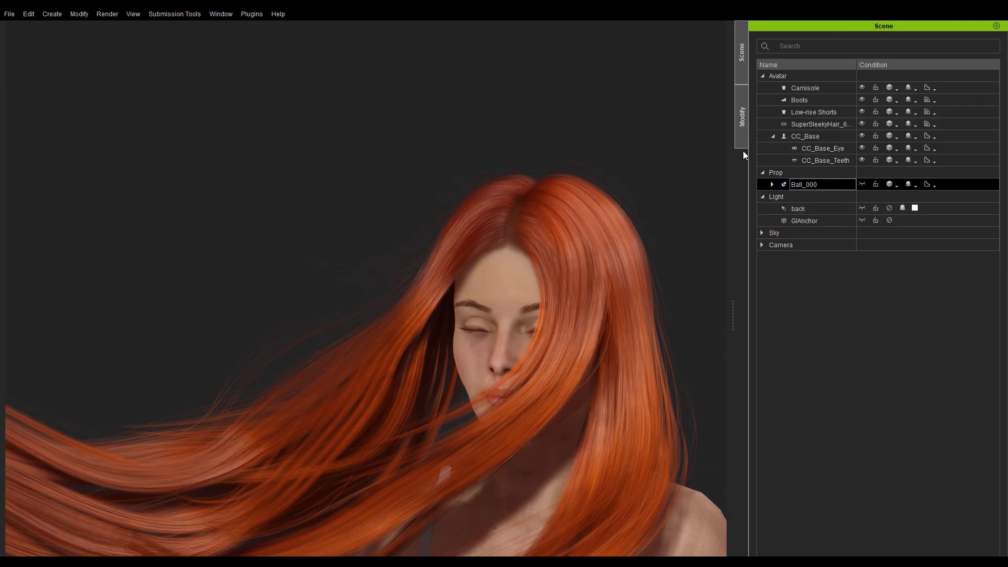
Rotate the Ball_000 prop about Z to check the highlights on the hair with the red tangent vector color.
{"action": "left_click", "coordinate": [743, 147]}
{"action": "left_click", "coordinate": [759, 42]}
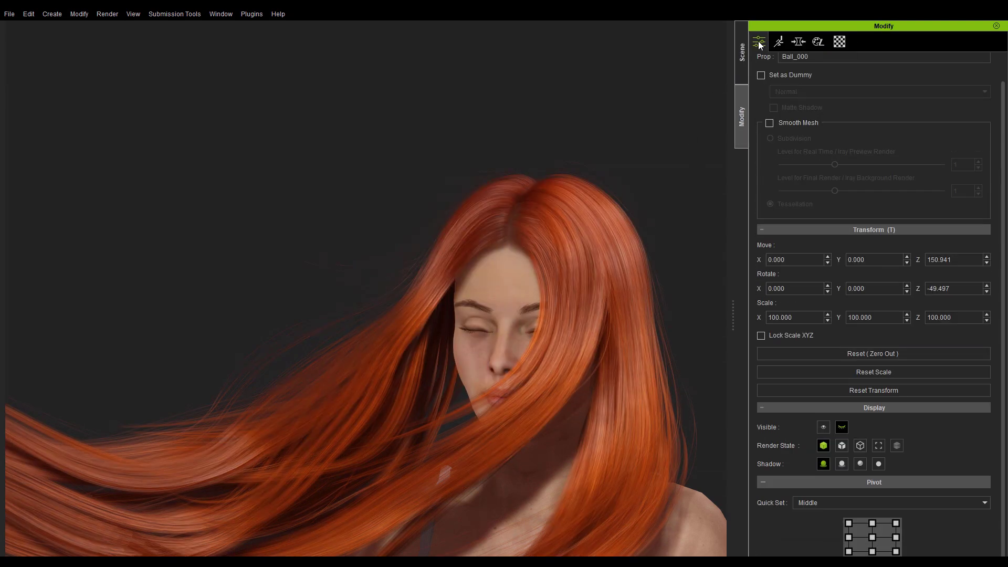
{"action": "left_click_drag", "start_coordinate": [534, 363], "coordinate": [584, 364]}
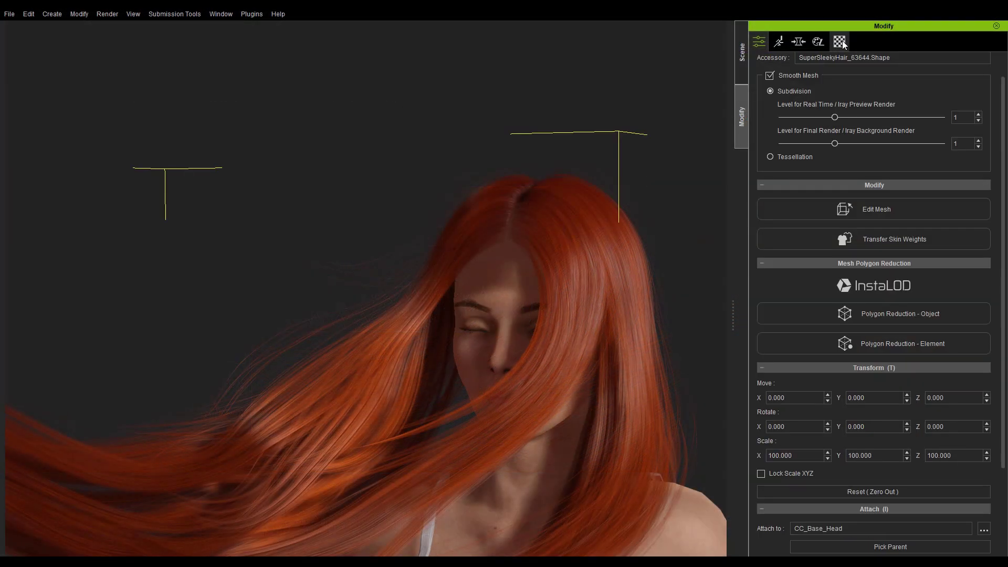
Set the Specular Strength of the Bangs2 through Front2 materials to 1.157 and their Transmission Strength to 0.151.
{"action": "left_click", "coordinate": [840, 43]}
{"action": "left_click", "coordinate": [865, 209], "text": "shift"}
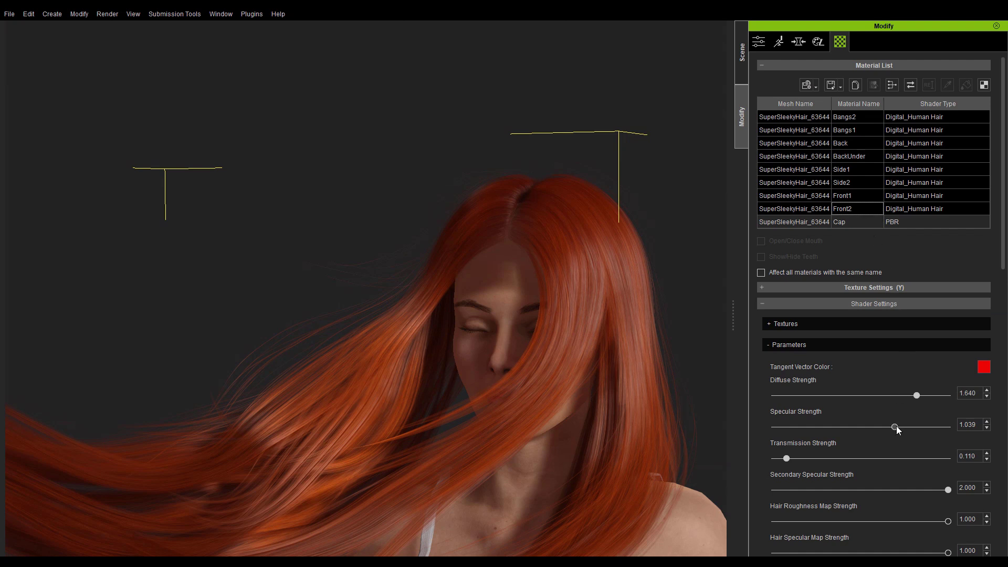
{"action": "mouse_move", "coordinate": [895, 427]}
{"action": "left_mouse_down"}
{"action": "mouse_move", "coordinate": [759, 430]}
{"action": "mouse_move", "coordinate": [957, 430]}
{"action": "mouse_move", "coordinate": [782, 433]}
{"action": "mouse_move", "coordinate": [890, 441]}
{"action": "left_mouse_up"}
Activate the back light and toggle it off and on to compare its effect on the flowing hair strands.
{"action": "left_click", "coordinate": [741, 54]}
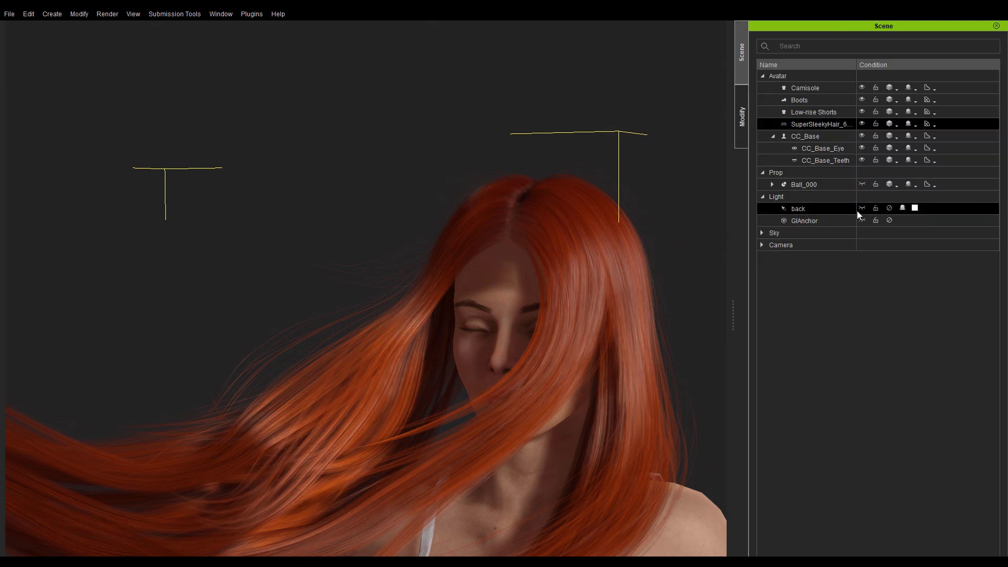
{"action": "left_click", "coordinate": [889, 209]}
{"action": "scroll", "coordinate": [435, 434], "scroll_direction": "up", "scroll_amount": 5}
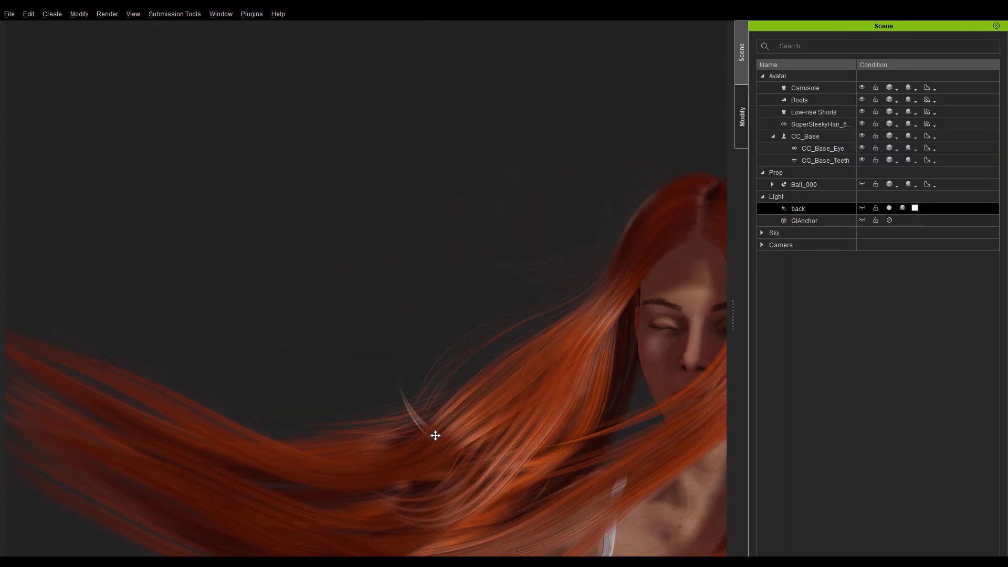
{"action": "middle_click_drag", "start_coordinate": [484, 427], "coordinate": [446, 396]}
{"action": "right_click_drag", "start_coordinate": [447, 396], "coordinate": [493, 411]}
{"action": "scroll", "coordinate": [464, 400], "scroll_direction": "down", "scroll_amount": 1}
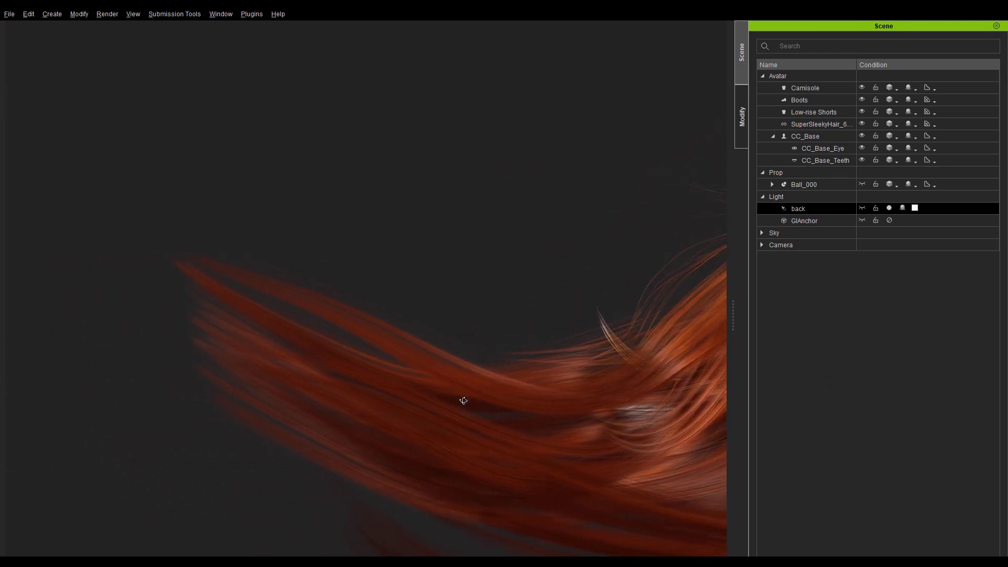
{"action": "scroll", "coordinate": [464, 401], "scroll_direction": "down", "scroll_amount": 3}
{"action": "middle_click_drag", "start_coordinate": [492, 411], "coordinate": [350, 408]}
{"action": "right_click_drag", "start_coordinate": [405, 403], "coordinate": [426, 415]}
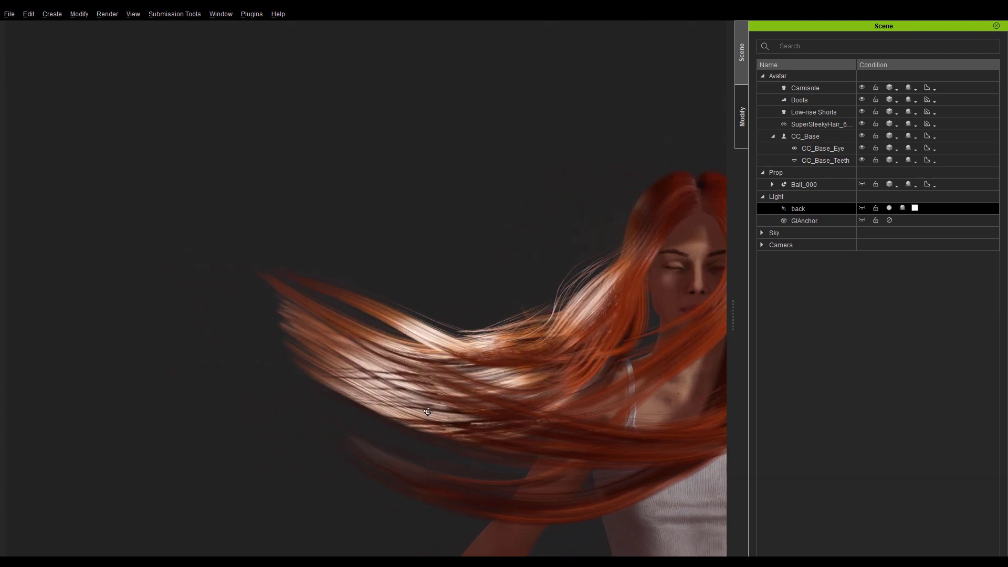
{"action": "middle_click_drag", "start_coordinate": [426, 416], "coordinate": [411, 423]}
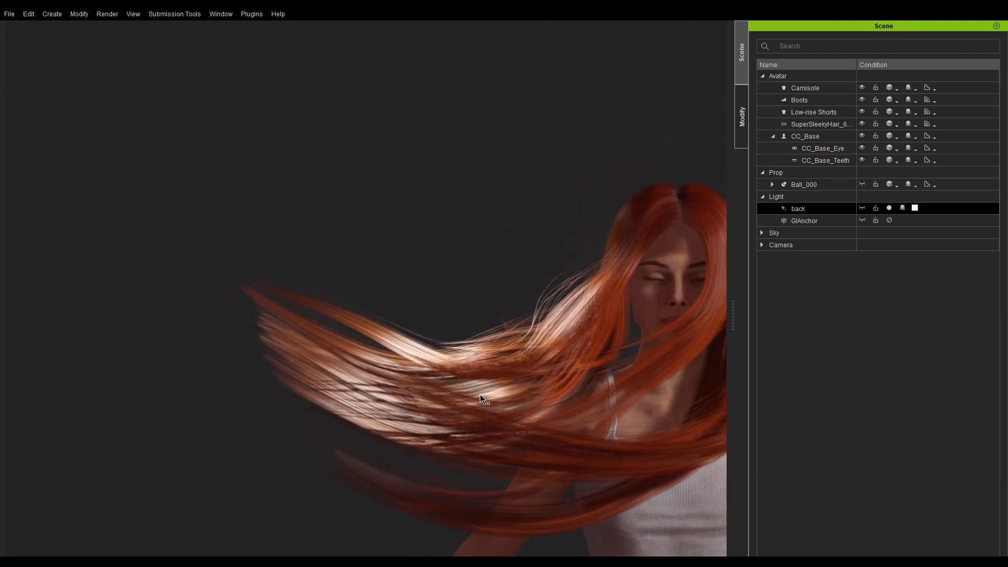
{"action": "left_click", "coordinate": [889, 207]}
{"action": "left_click", "coordinate": [889, 208]}
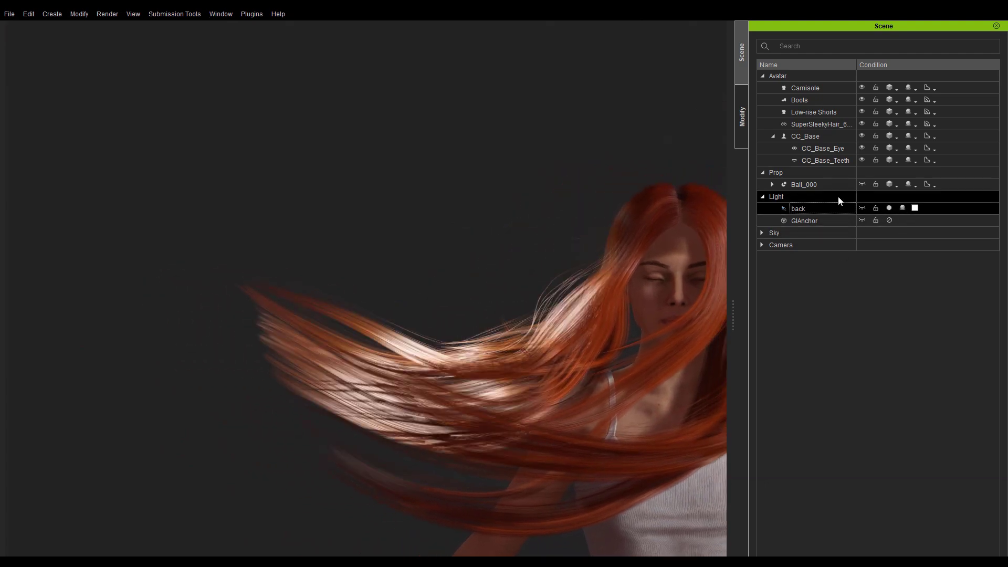
Select the long hair and set the Transmission Strength of its Digital_Human Hair materials to 0.238.
{"action": "left_click", "coordinate": [744, 118]}
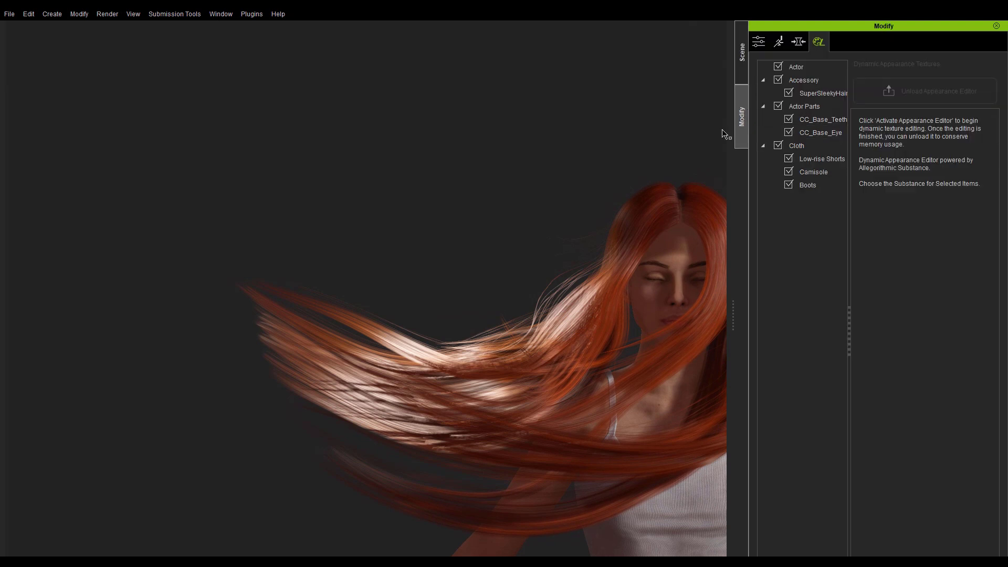
{"action": "left_click", "coordinate": [691, 200]}
{"action": "left_click", "coordinate": [840, 42]}
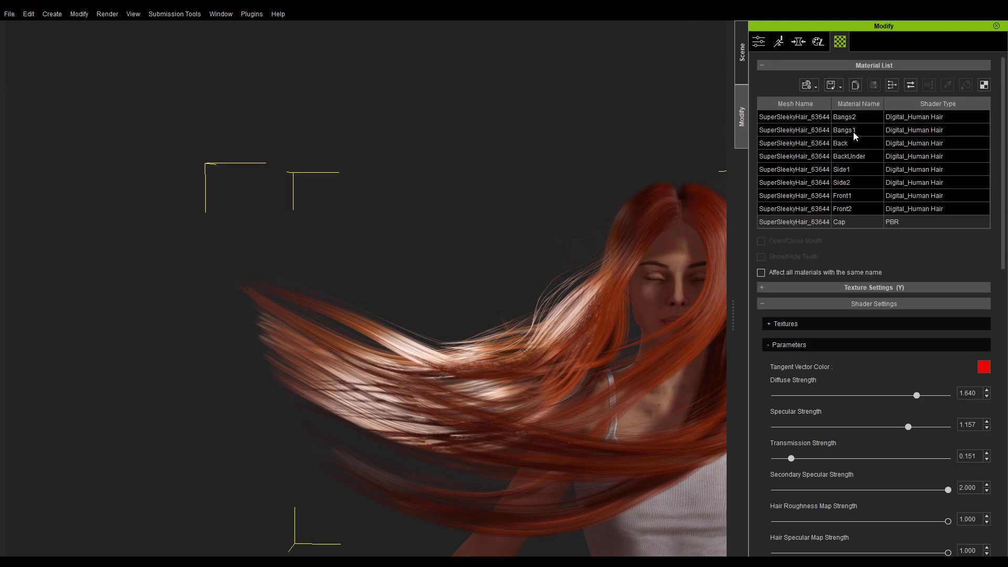
{"action": "mouse_move", "coordinate": [787, 461]}
{"action": "left_mouse_down"}
{"action": "mouse_move", "coordinate": [757, 462]}
{"action": "mouse_move", "coordinate": [874, 457]}
{"action": "mouse_move", "coordinate": [802, 458]}
{"action": "left_mouse_up"}
Inspect the hair from the side and vary its Secondary Specular Strength, returning the value to 2.000.
{"action": "left_click_drag", "start_coordinate": [612, 386], "coordinate": [511, 375], "text": "alt"}
{"action": "right_click_drag", "start_coordinate": [511, 375], "coordinate": [386, 385]}
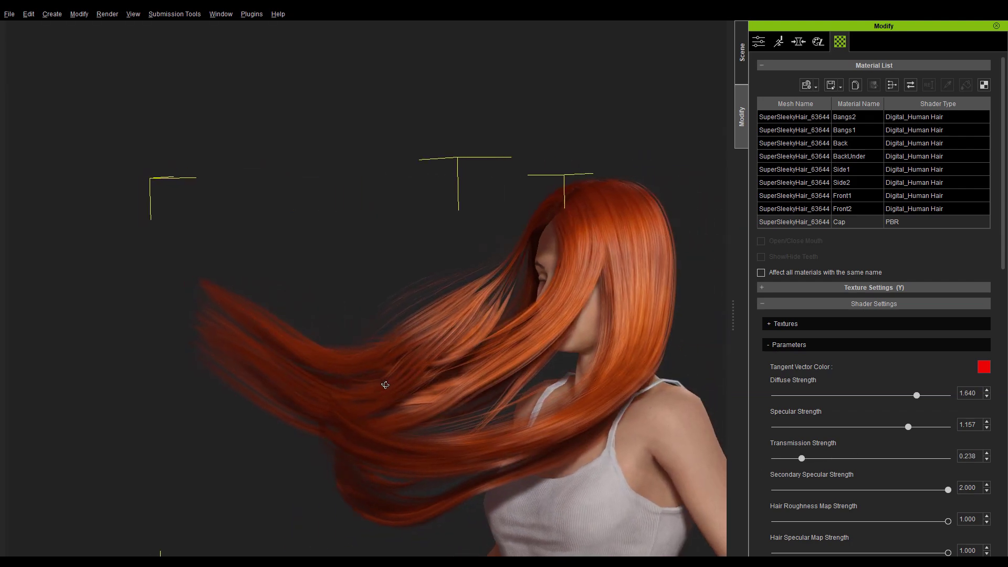
{"action": "right_click_drag", "start_coordinate": [483, 370], "coordinate": [463, 337], "text": "alt"}
{"action": "middle_click_drag", "start_coordinate": [532, 297], "coordinate": [480, 301]}
{"action": "right_click_drag", "start_coordinate": [479, 301], "coordinate": [473, 294], "text": "alt"}
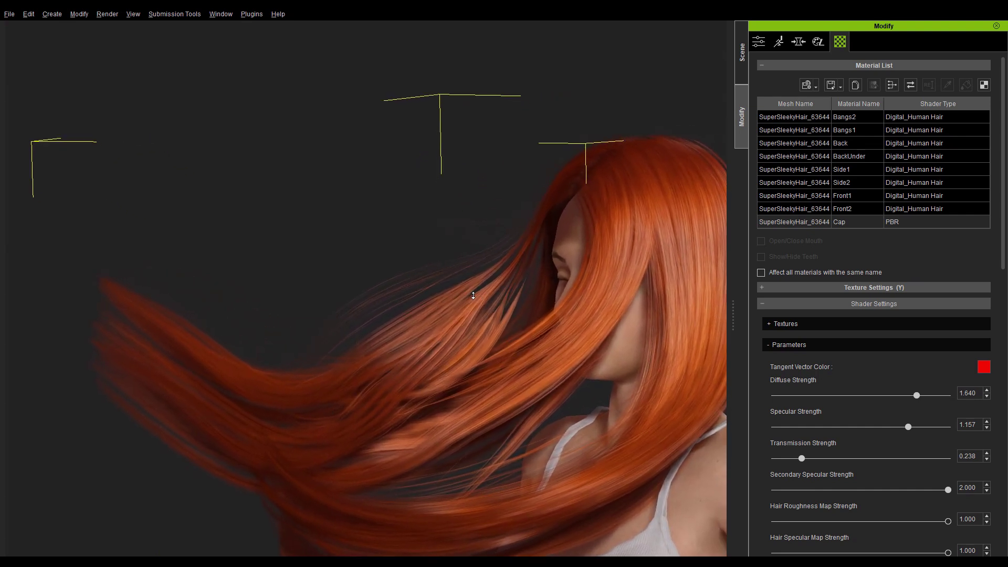
{"action": "middle_click_drag", "start_coordinate": [535, 295], "coordinate": [511, 304]}
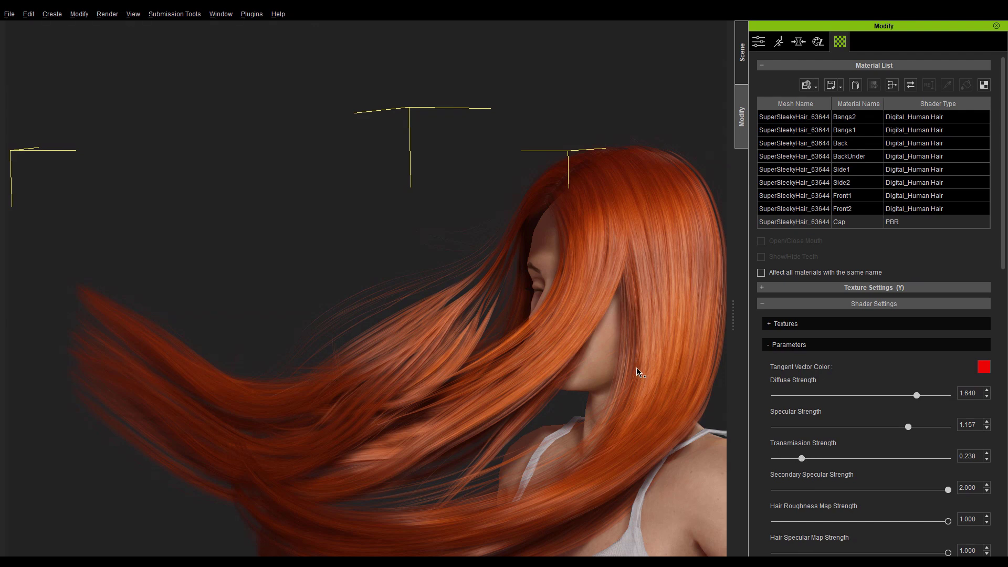
{"action": "mouse_move", "coordinate": [638, 372]}
{"action": "right_mouse_down"}
{"action": "mouse_move", "coordinate": [663, 372]}
{"action": "mouse_move", "coordinate": [649, 373]}
{"action": "right_mouse_up"}
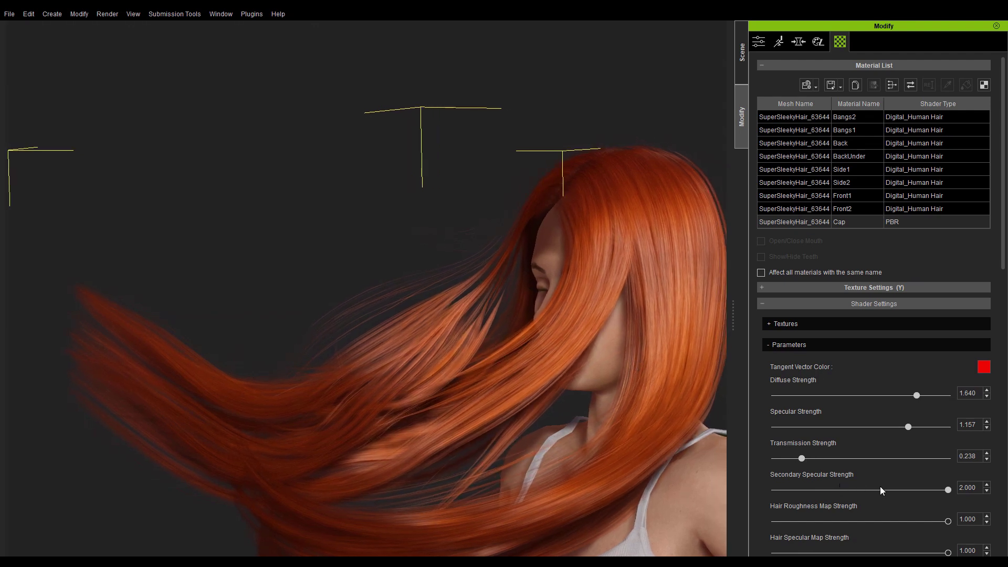
{"action": "mouse_move", "coordinate": [914, 487]}
{"action": "left_mouse_down"}
{"action": "mouse_move", "coordinate": [775, 479]}
{"action": "mouse_move", "coordinate": [964, 504]}
{"action": "left_mouse_up"}
{"action": "right_click_drag", "start_coordinate": [437, 416], "coordinate": [555, 432]}
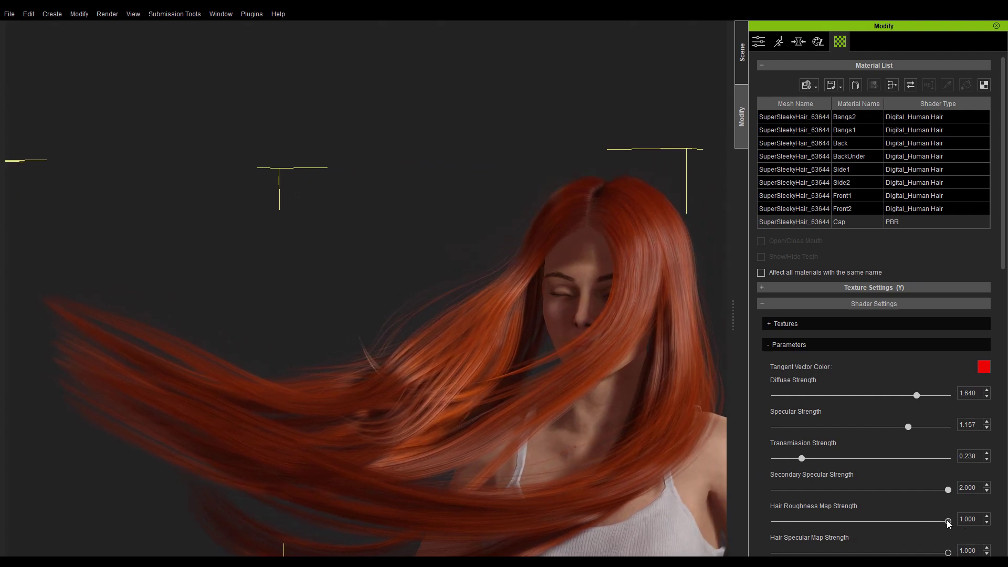
Set the Hair Roughness Map Strength to 0.737, and test the Hair Specular Map Strength at 0.000 and 0.293.
{"action": "mouse_move", "coordinate": [880, 517]}
{"action": "left_mouse_down"}
{"action": "mouse_move", "coordinate": [773, 510]}
{"action": "mouse_move", "coordinate": [967, 525]}
{"action": "mouse_move", "coordinate": [766, 525]}
{"action": "mouse_move", "coordinate": [929, 537]}
{"action": "mouse_move", "coordinate": [890, 537]}
{"action": "left_mouse_up"}
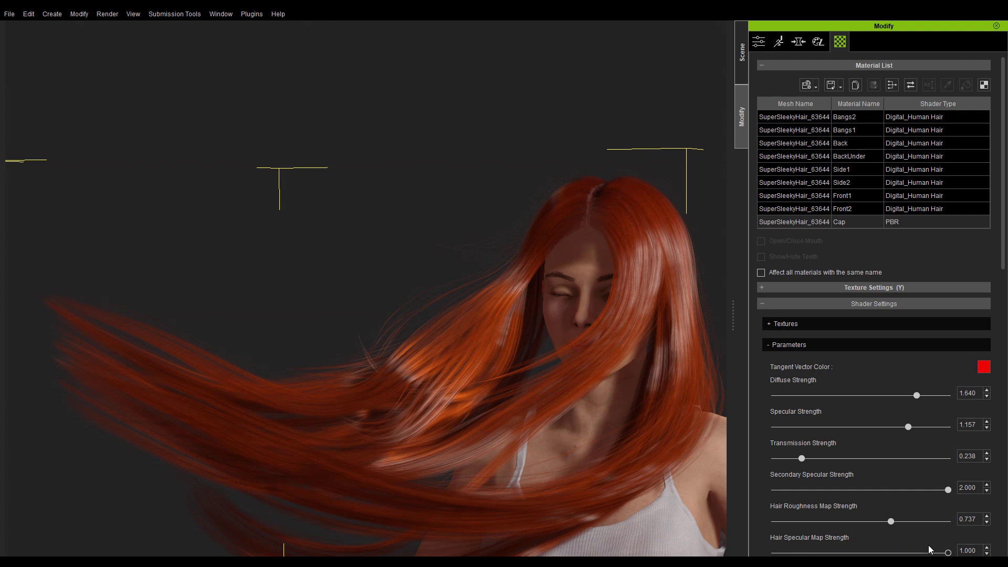
{"action": "left_click_drag", "start_coordinate": [949, 553], "coordinate": [724, 555]}
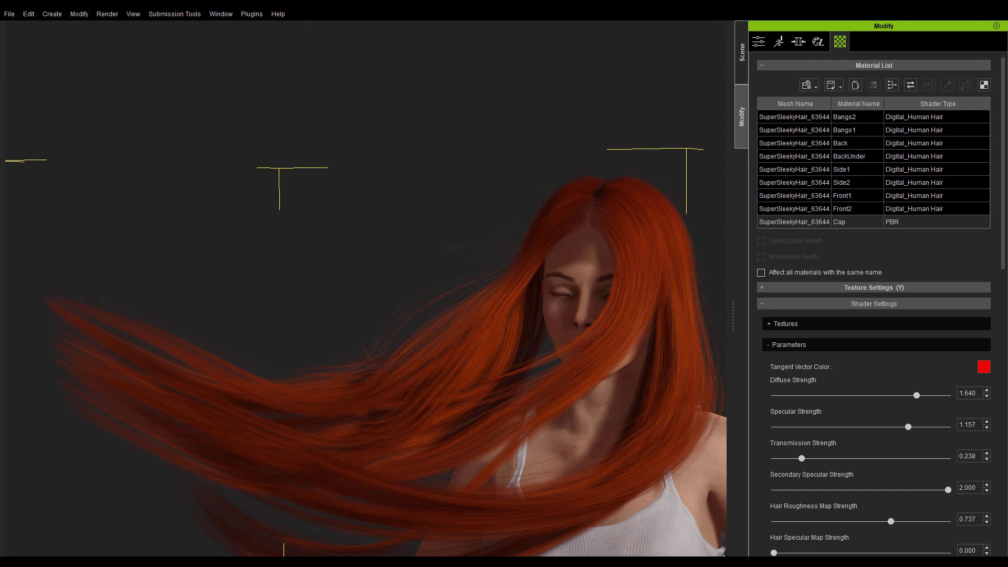
{"action": "left_click_drag", "start_coordinate": [804, 553], "coordinate": [898, 553]}
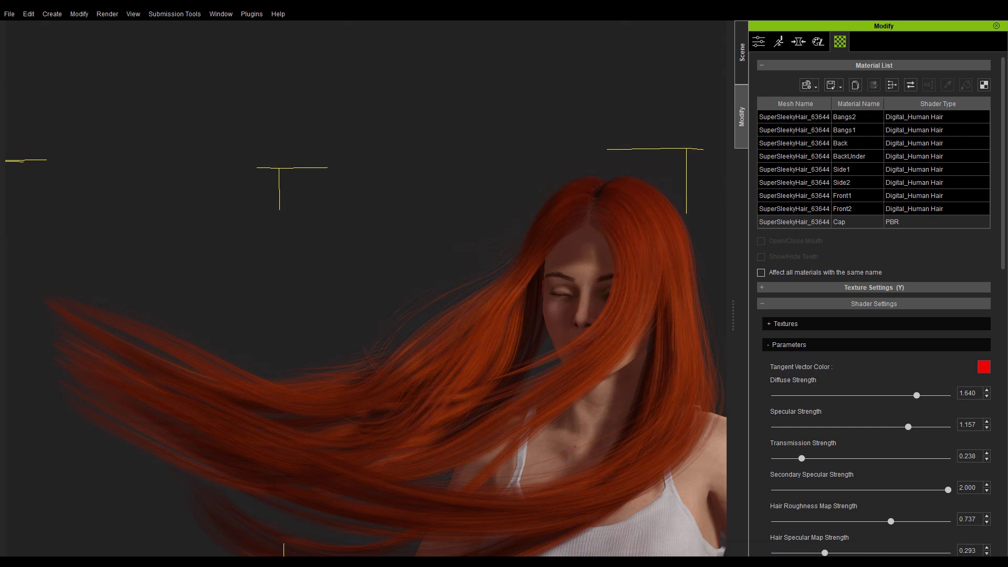